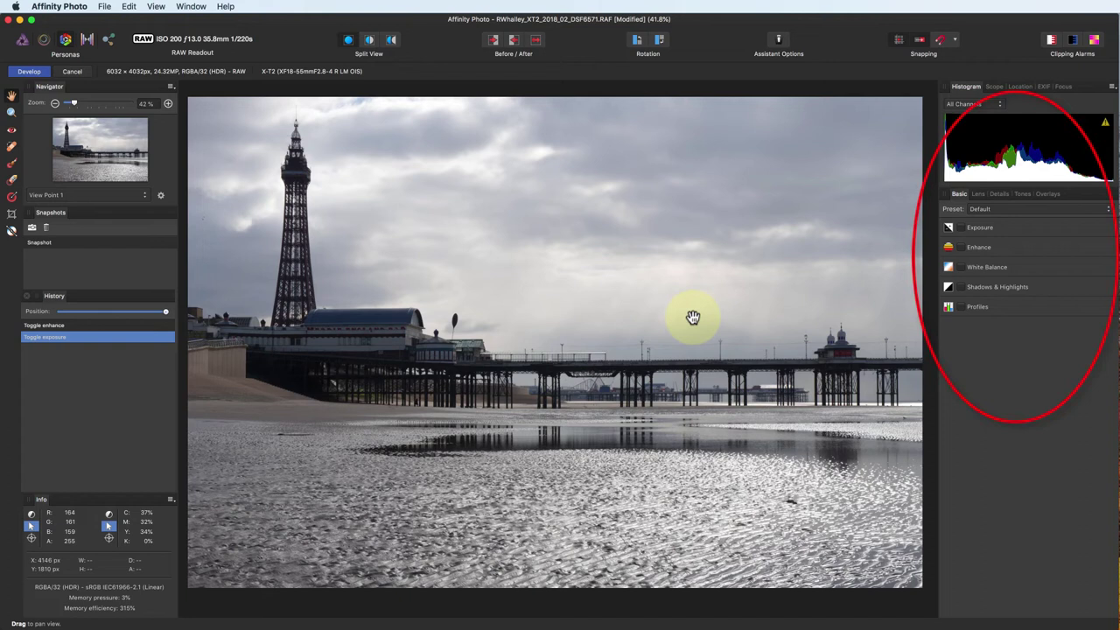
Look through the Lens, Details, Tones and Overlays groups, switching Exposure on and back off
left_click(978, 194)
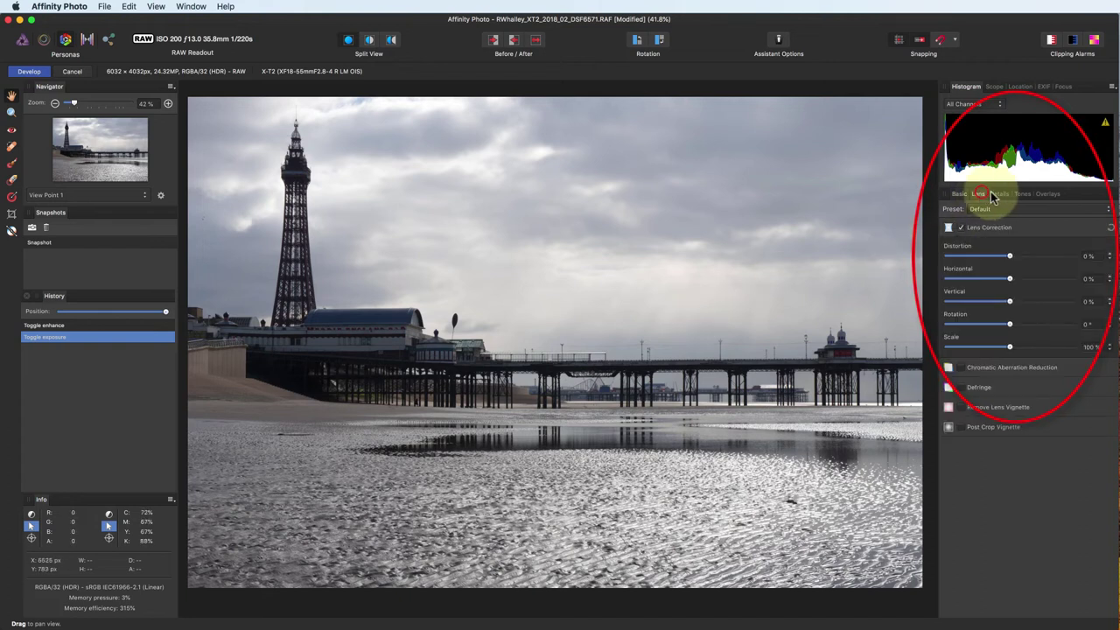
left_click(999, 193)
left_click(1047, 193)
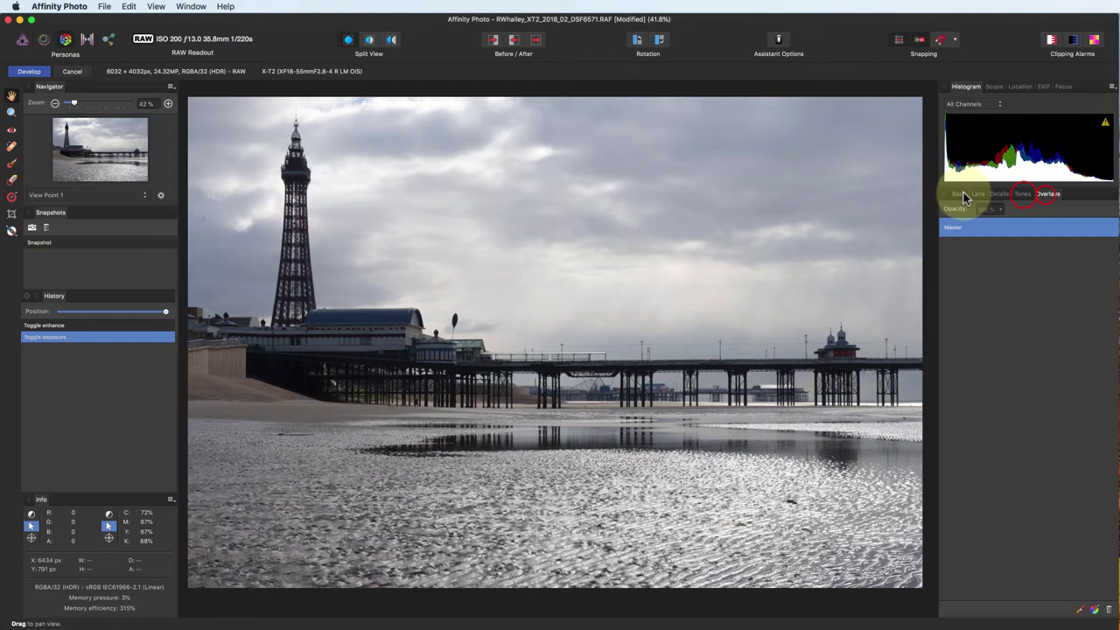
left_click(959, 194)
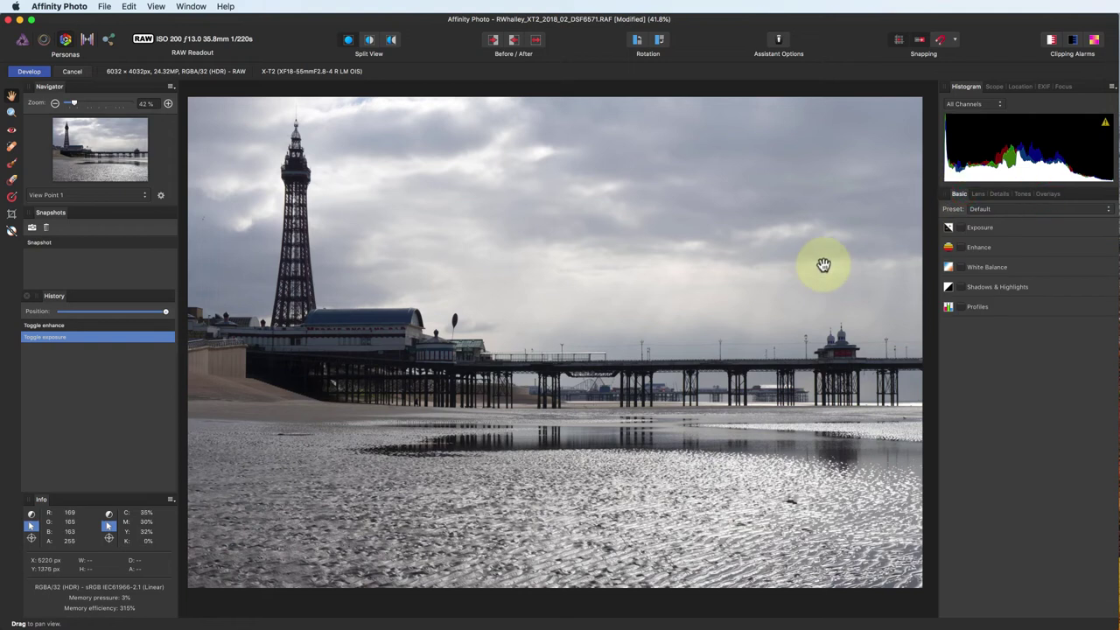
left_click(994, 229)
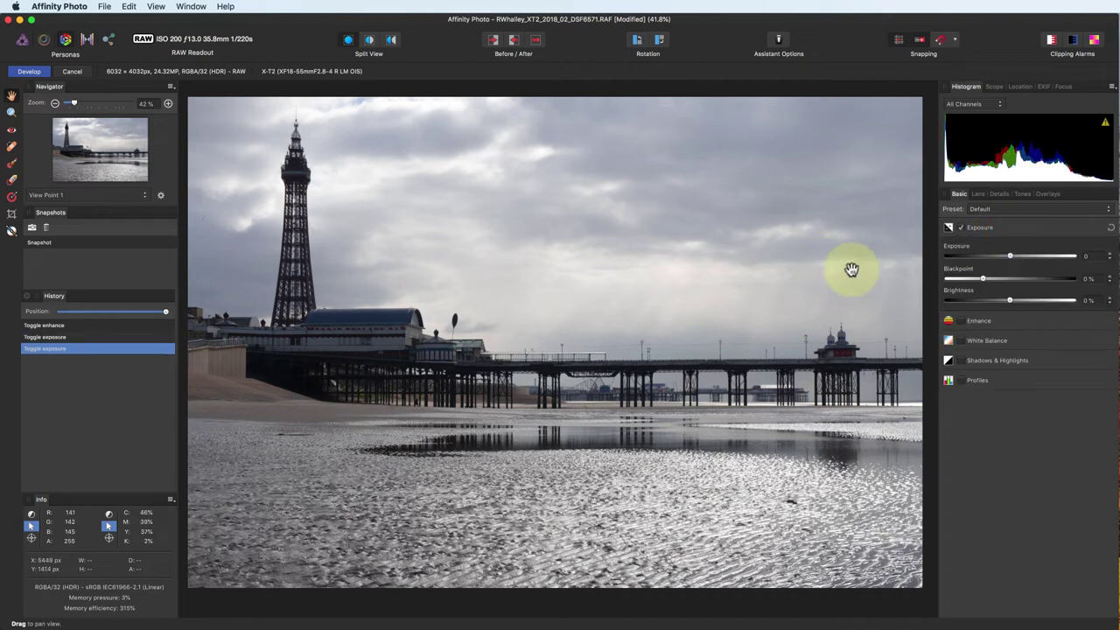
left_click(960, 228)
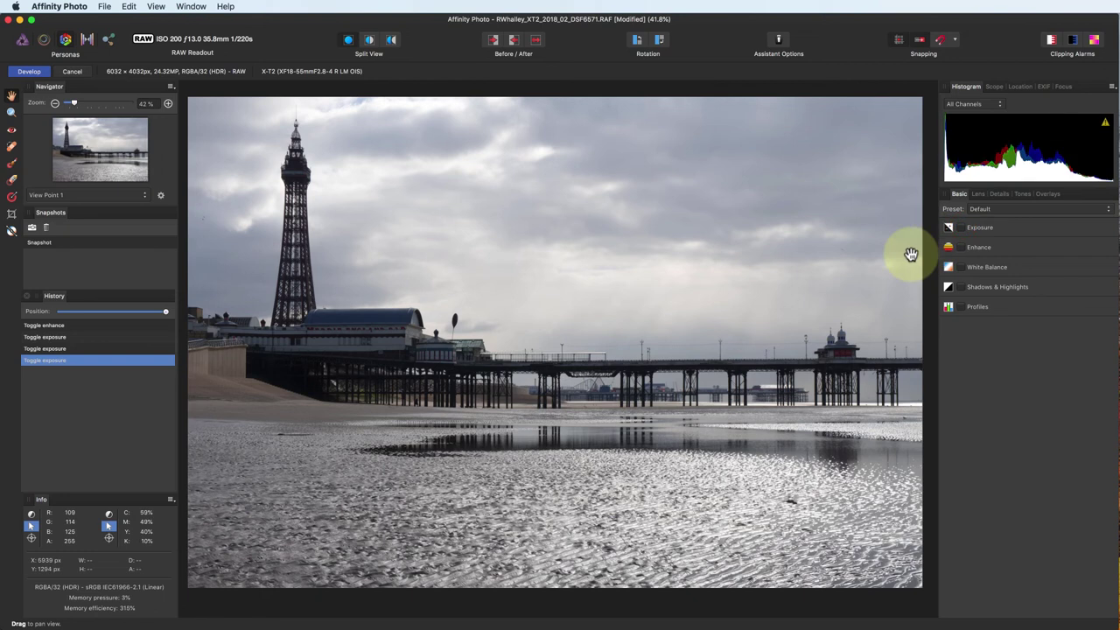
Turn on clipping warnings for highlights, shadows and tones
left_click(1051, 39)
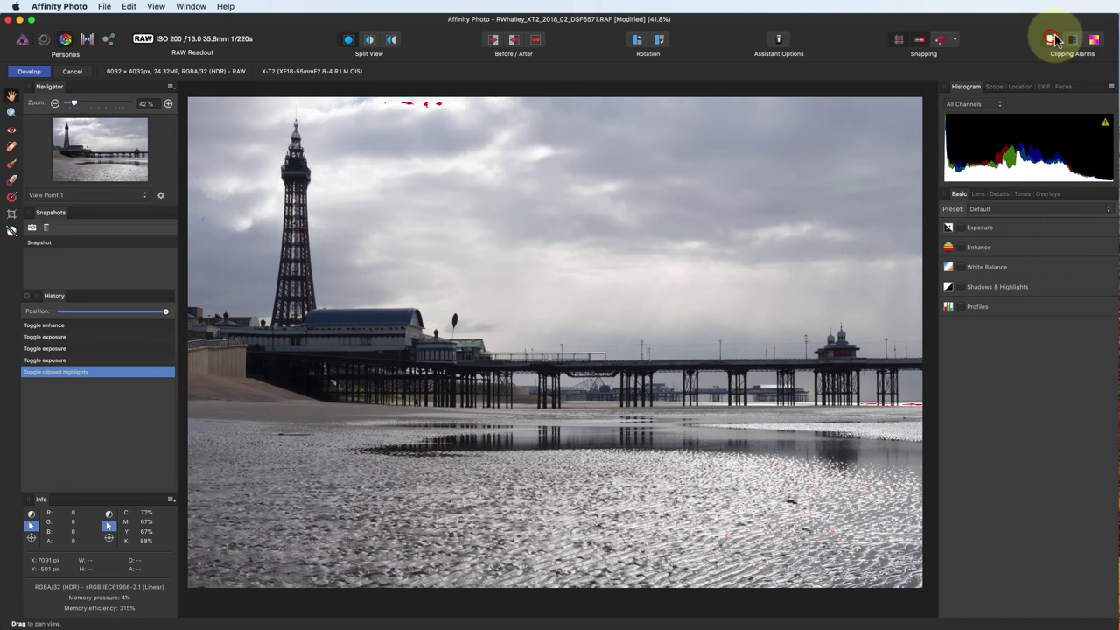
left_click(1073, 39)
left_click(1094, 39)
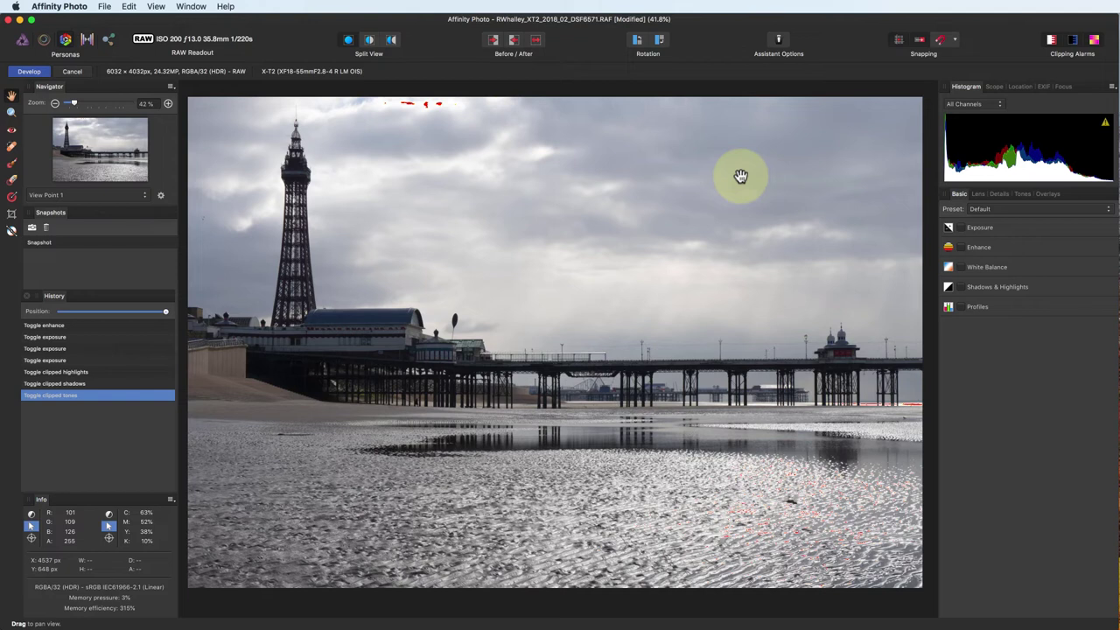
Enable Profiles and change the output profile from sRGB to Adobe RGB (1998)
left_click(961, 307)
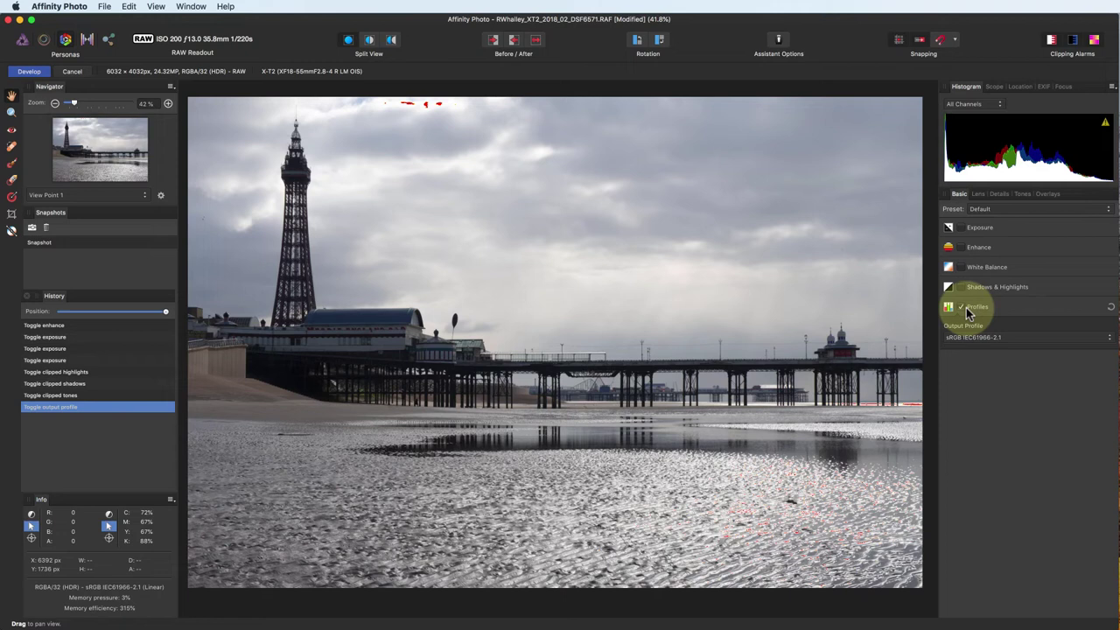
left_click(1006, 339)
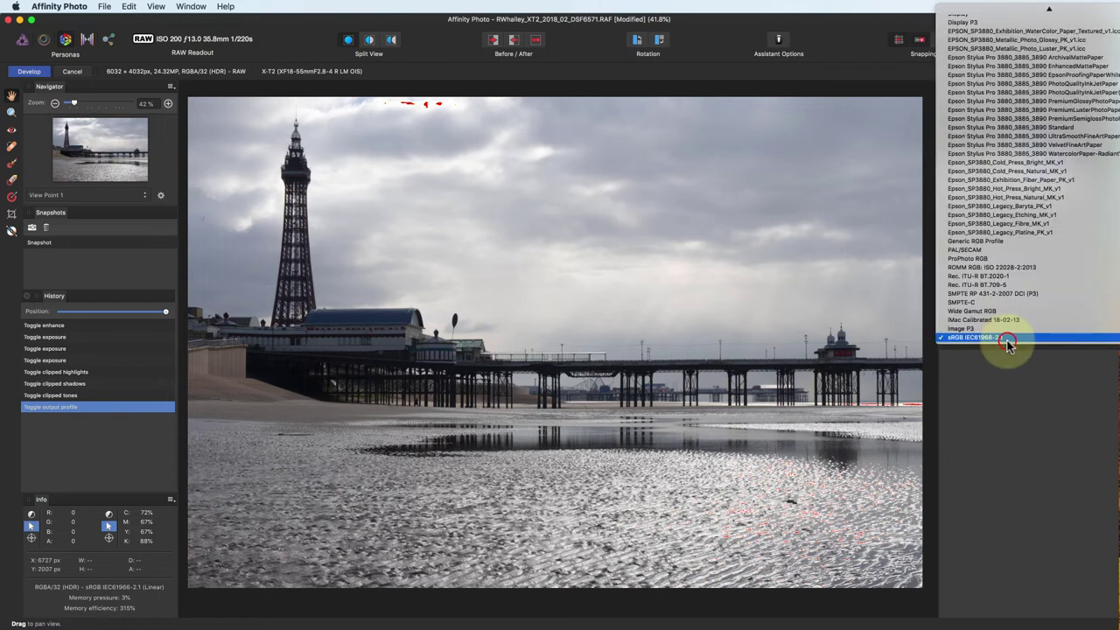
mouse_move(1050, 9)
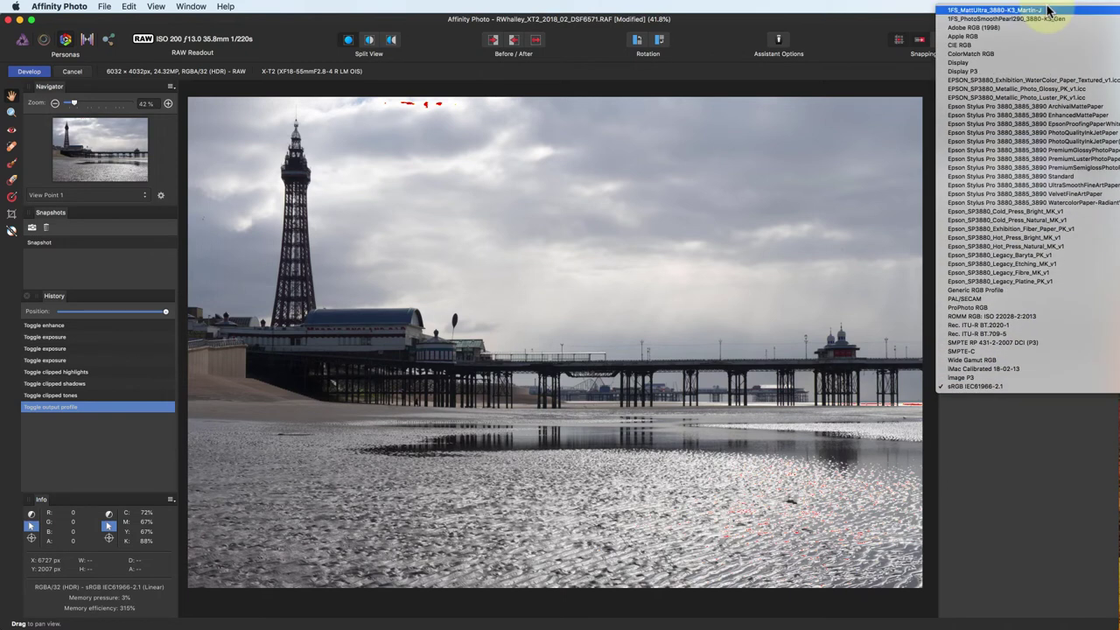
left_click(1003, 28)
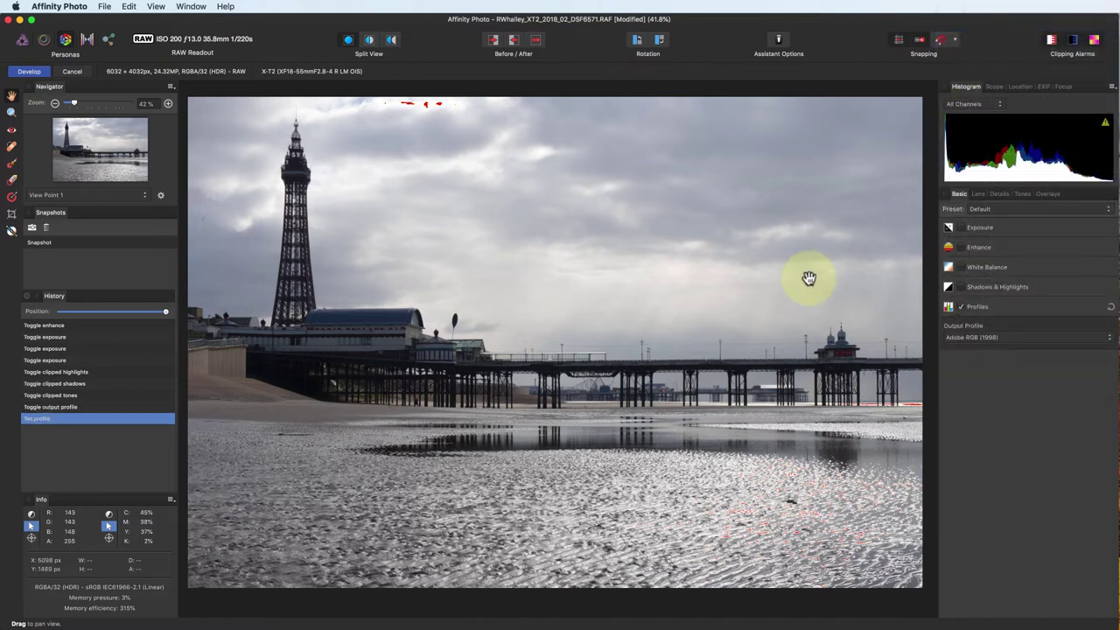
Enable Exposure and Shadows & Highlights, setting exposure to 0.866 and shadows to 24%
left_click(980, 227)
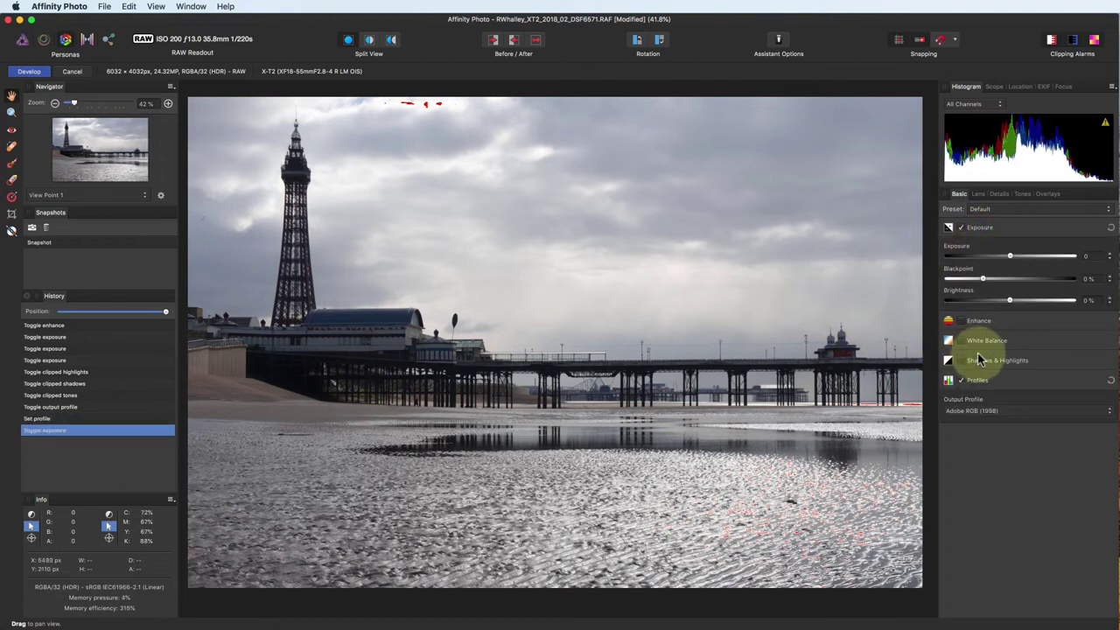
left_click(980, 360)
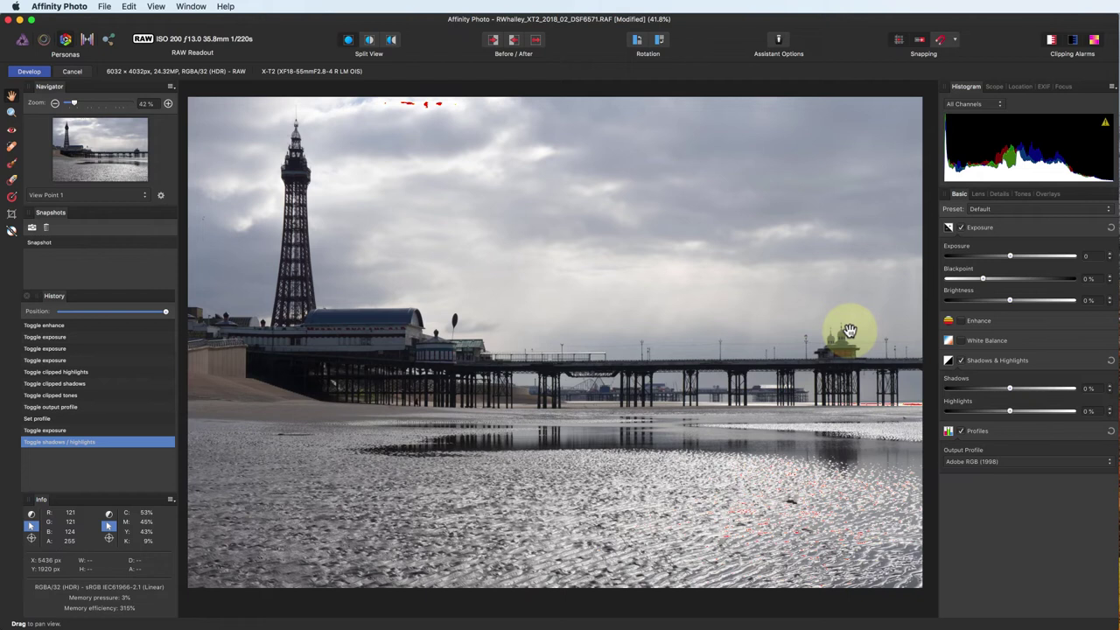
left_click_drag(1011, 255, 1038, 257)
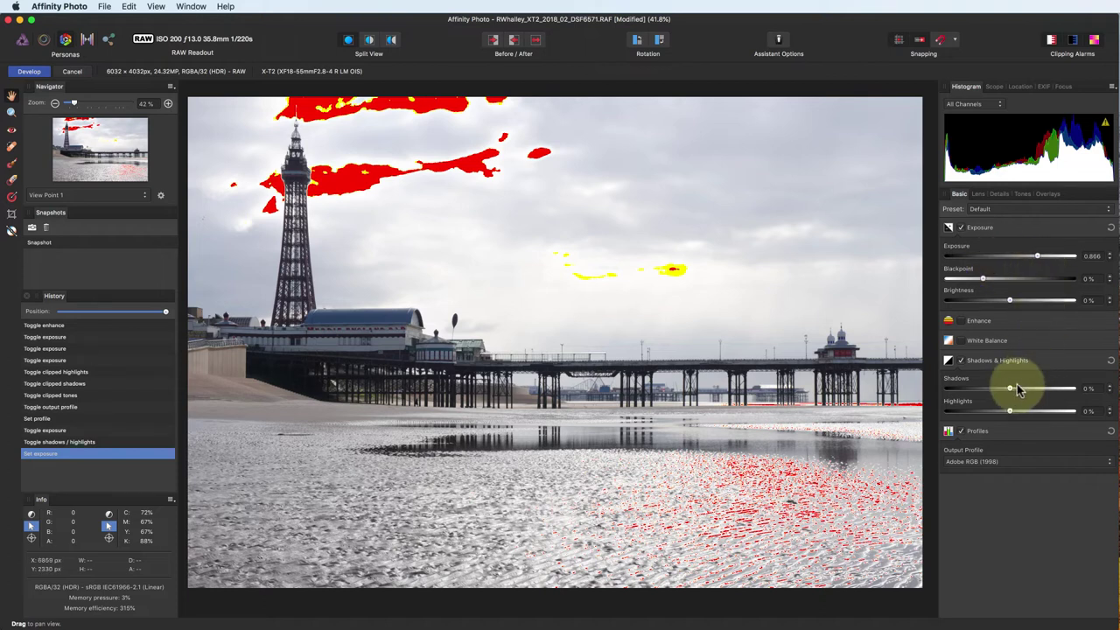
mouse_move(1011, 388)
left_mouse_down()
mouse_move(1037, 391)
mouse_move(1027, 392)
left_mouse_up()
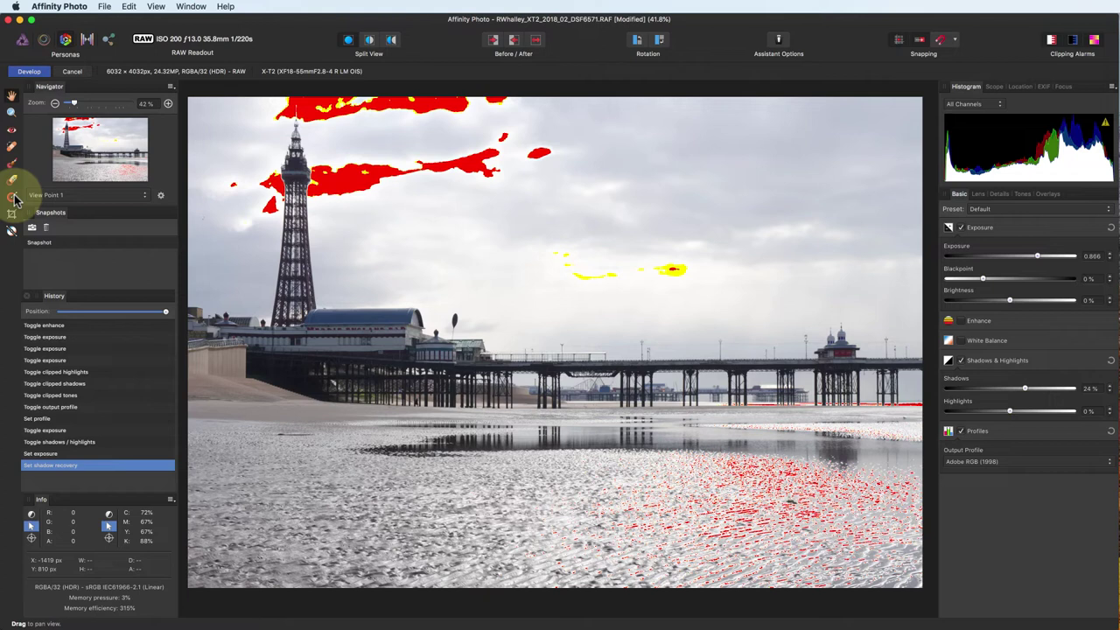
Draw a linear gradient overlay from the sky down to the pier
left_click(13, 197)
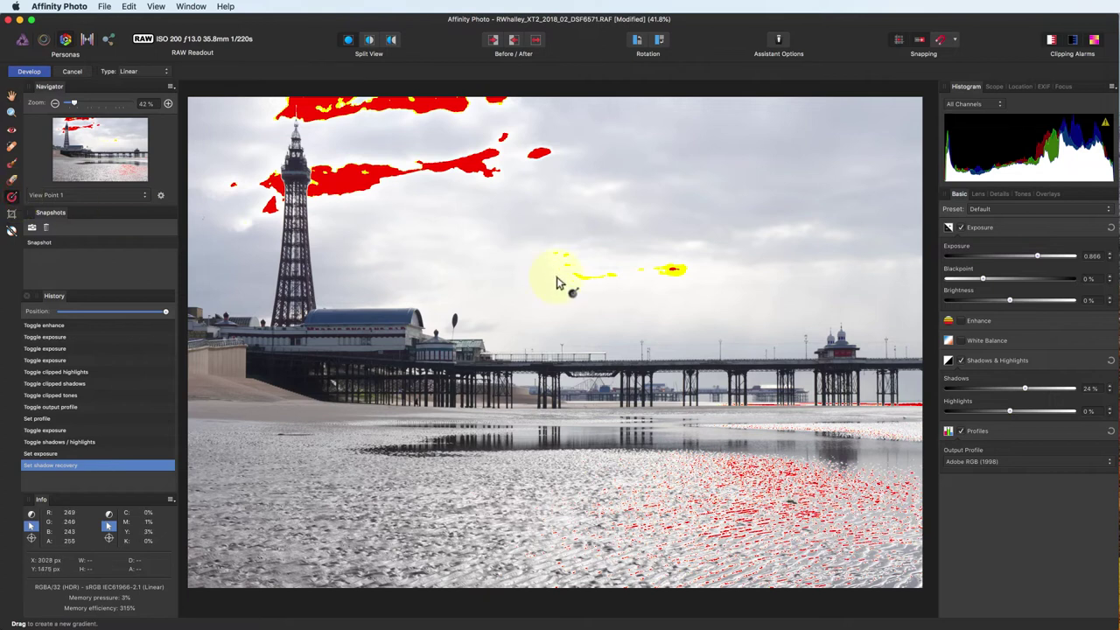
left_click_drag(557, 282, 557, 376)
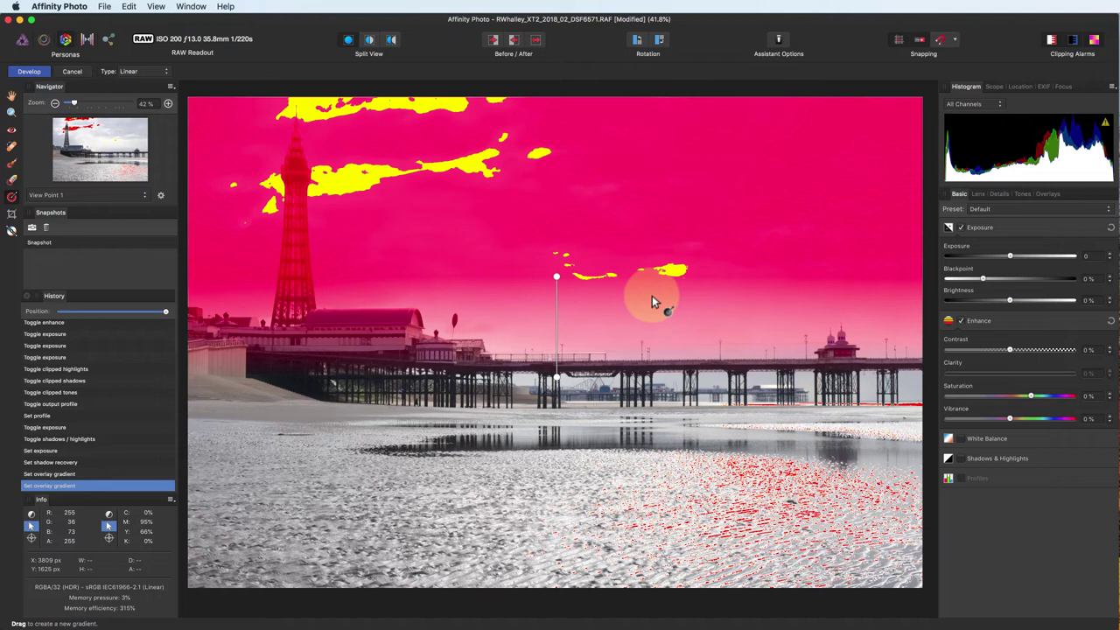
Select the Gradient overlay, glance at its Tones and Details, and return to its Basic adjustments
left_click(1047, 193)
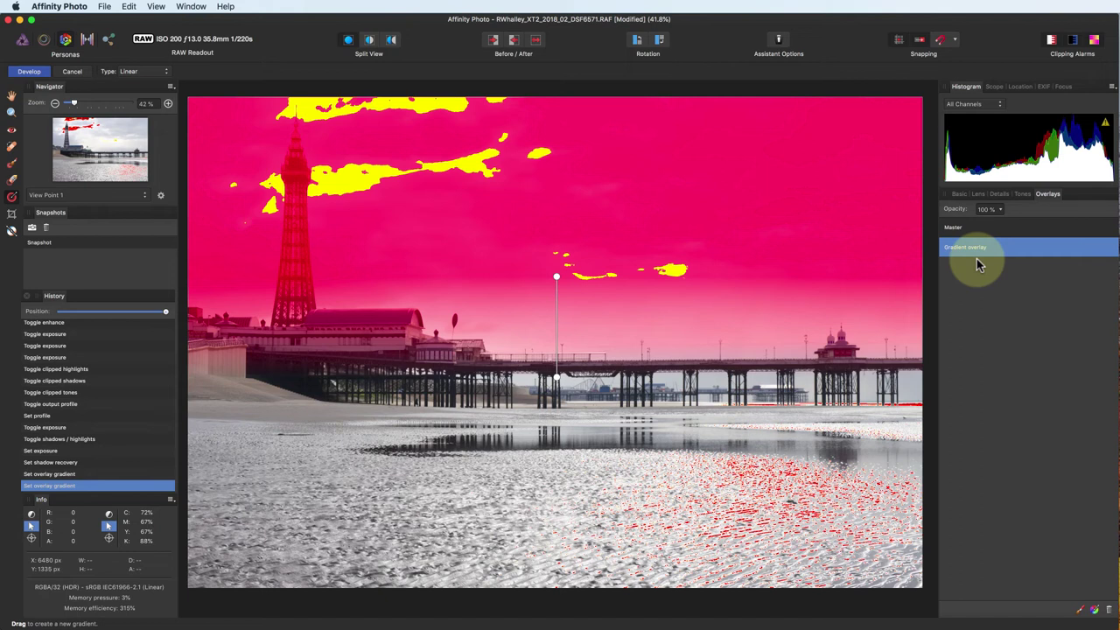
left_click(971, 249)
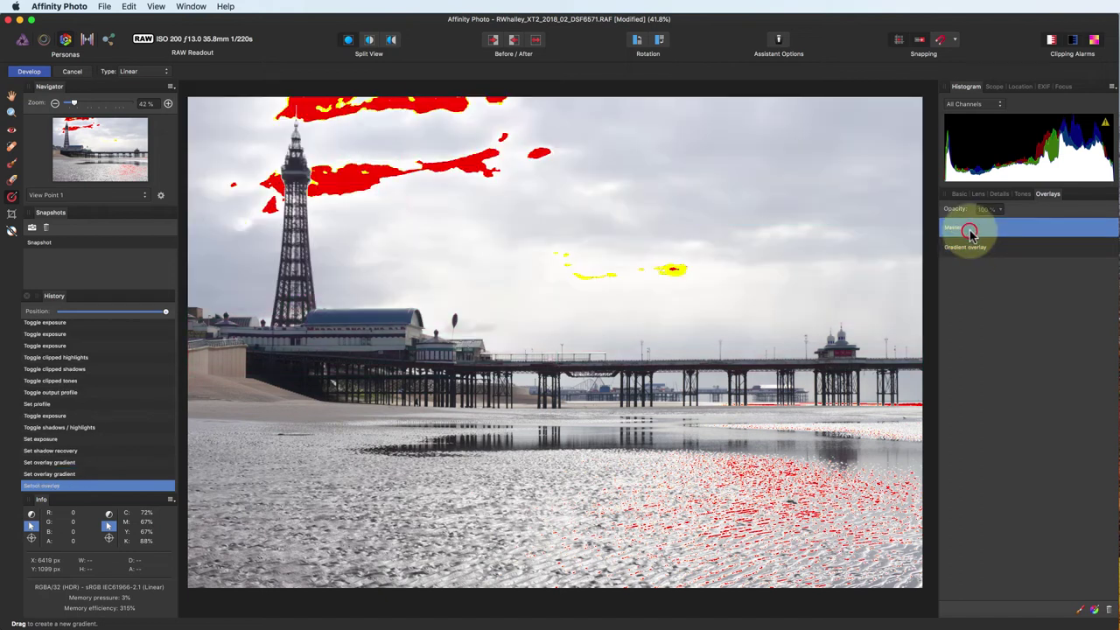
left_click(971, 249)
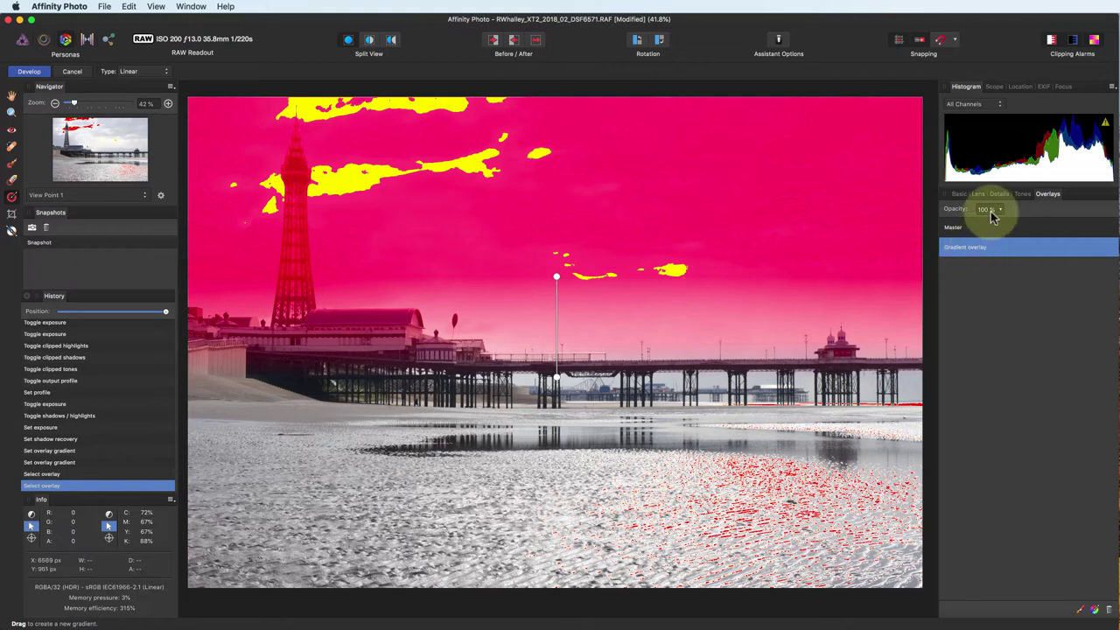
left_click(1020, 194)
left_click(974, 240)
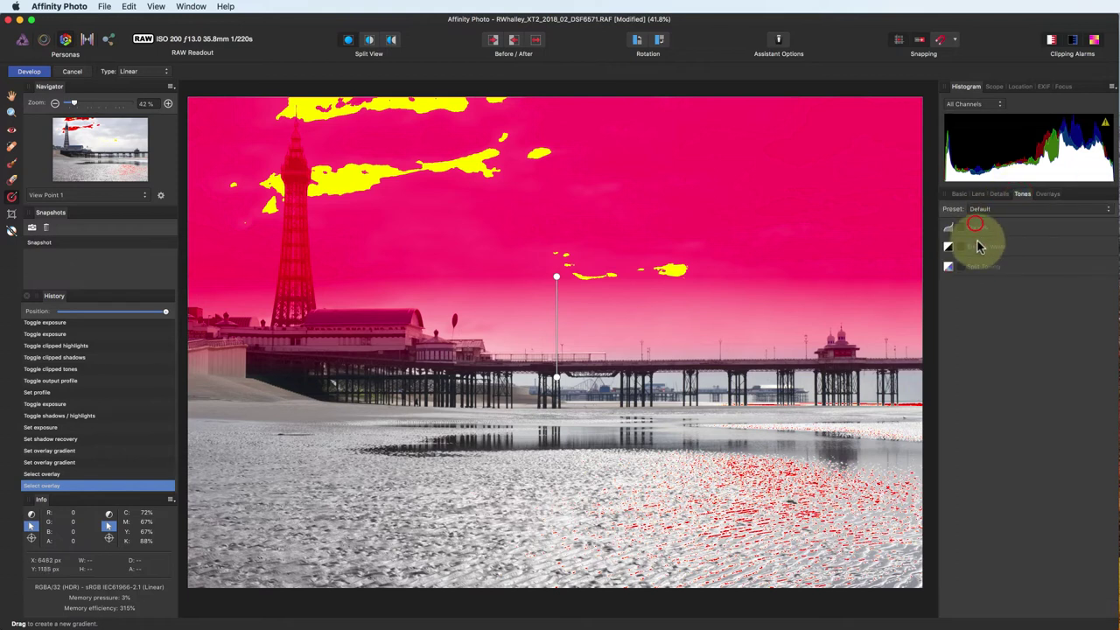
left_click(974, 266)
left_click(1001, 196)
left_click(969, 254)
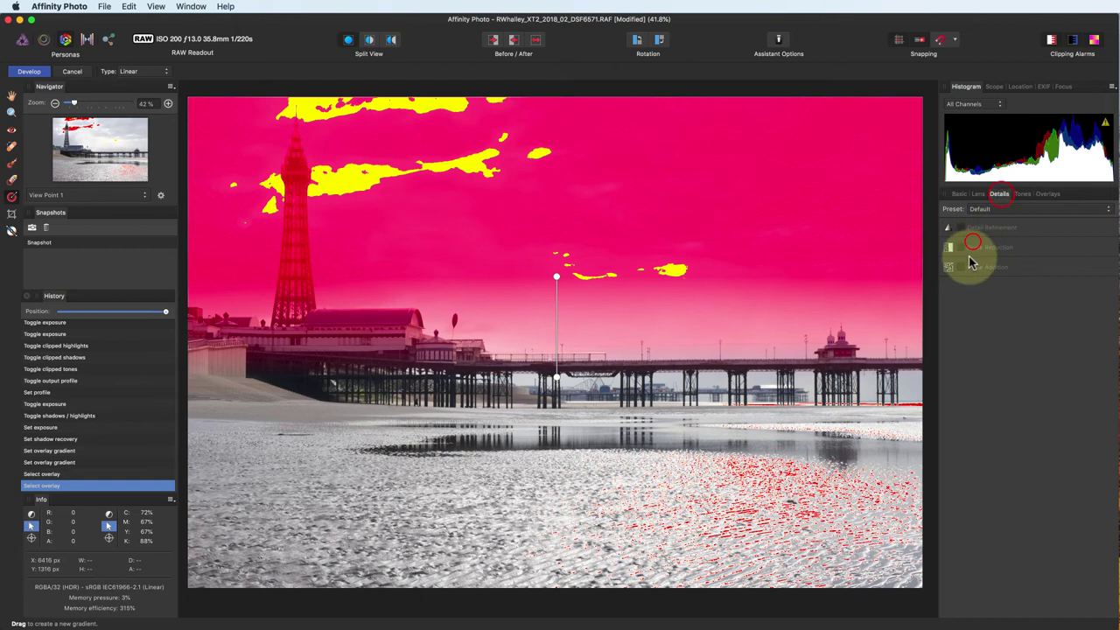
left_click(955, 196)
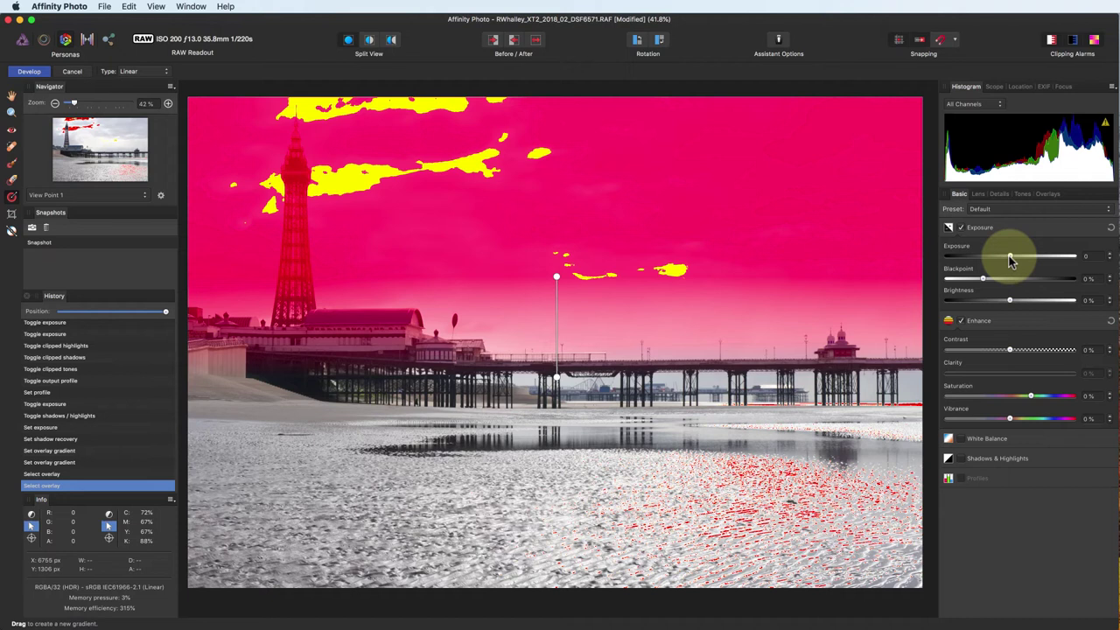
Give the sky overlay exposure -0.247, brightness -5%, contrast 10% and highlights -22%
left_click_drag(1010, 255, 1000, 255)
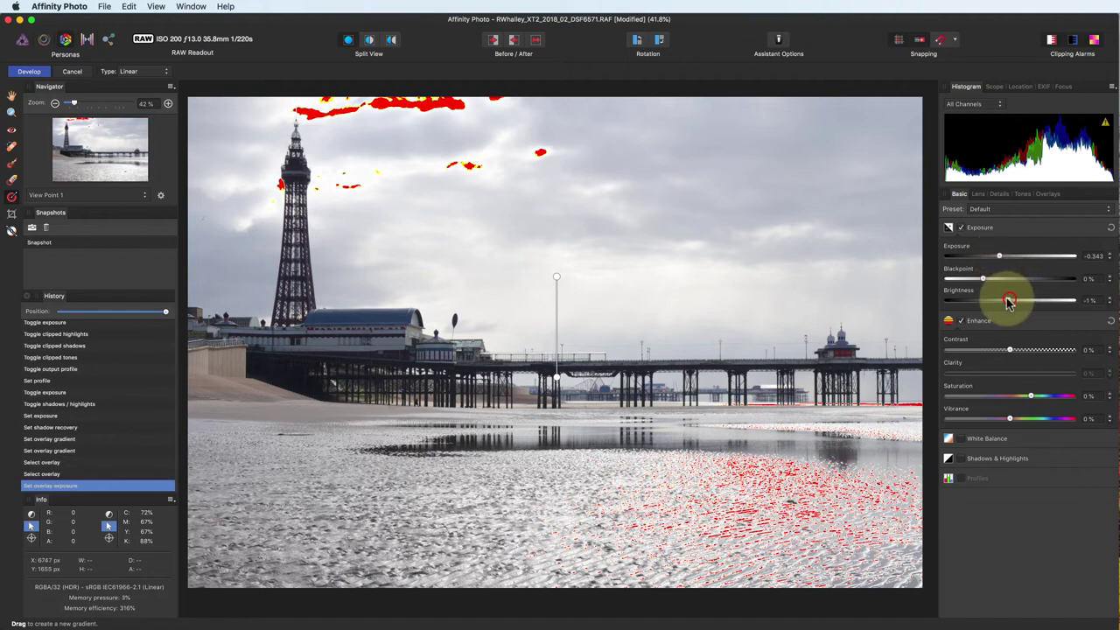
left_click_drag(1008, 301, 1000, 303)
left_click_drag(1009, 350, 1018, 350)
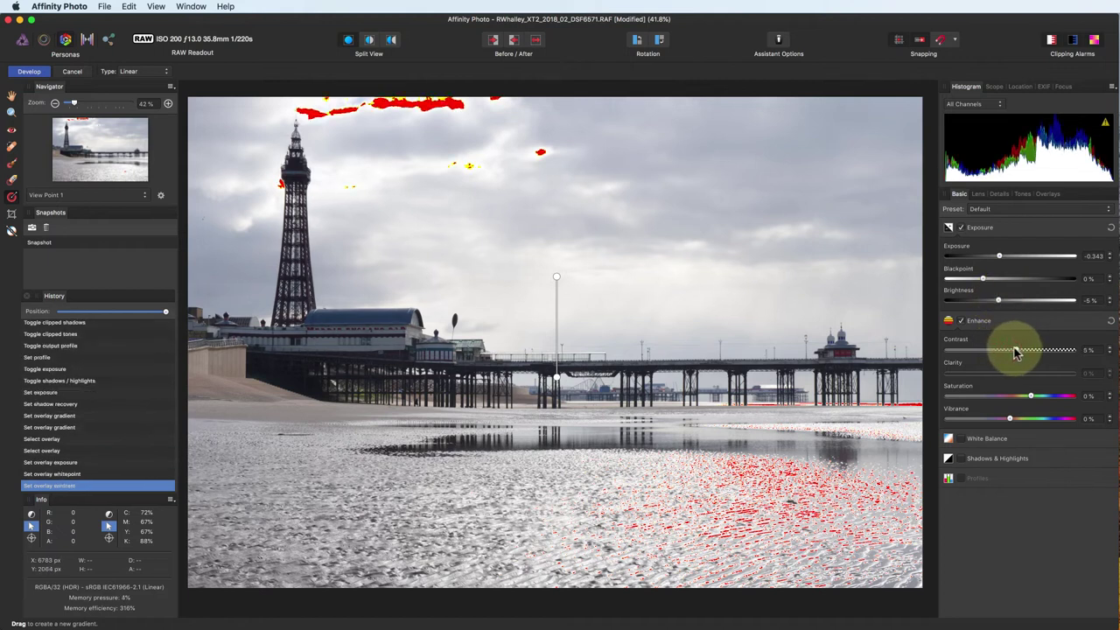
left_click(1010, 457)
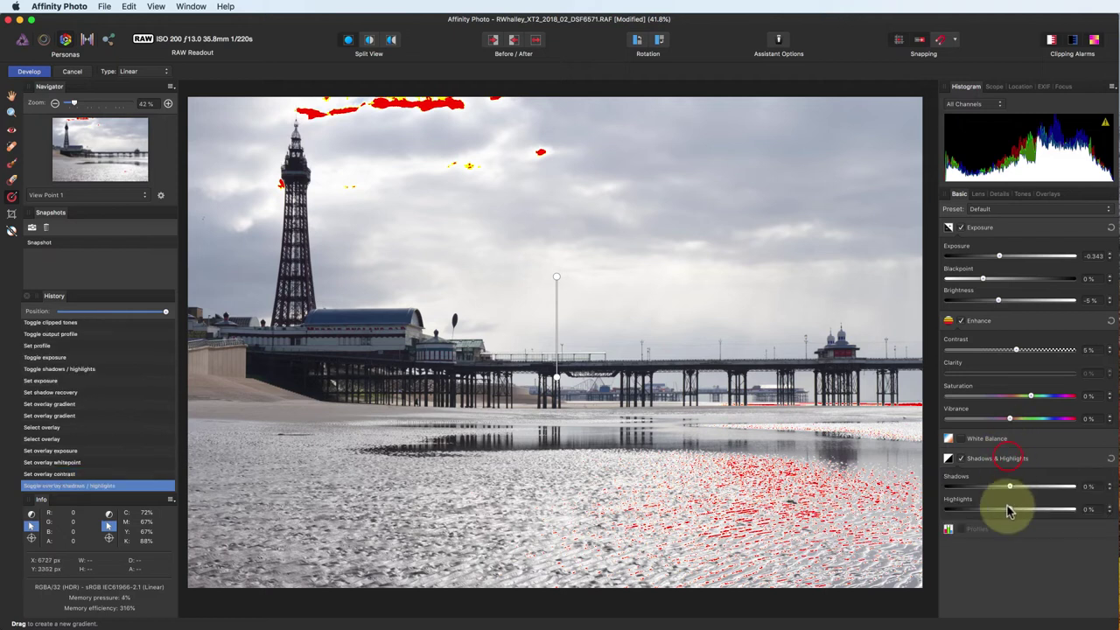
left_click_drag(1010, 513, 997, 511)
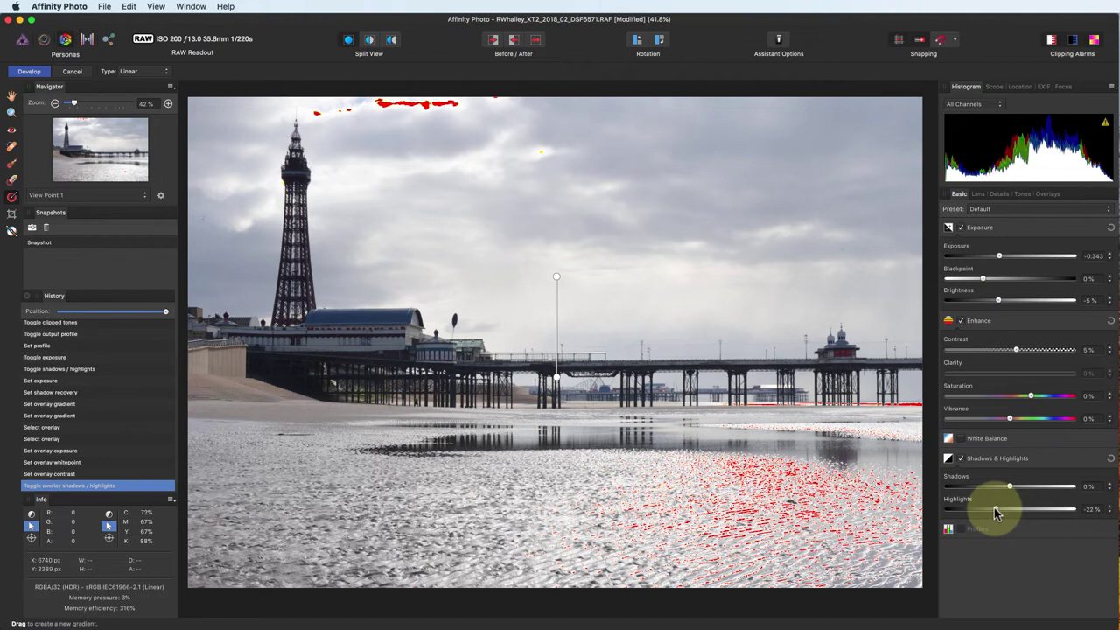
left_click_drag(1016, 352, 1024, 352)
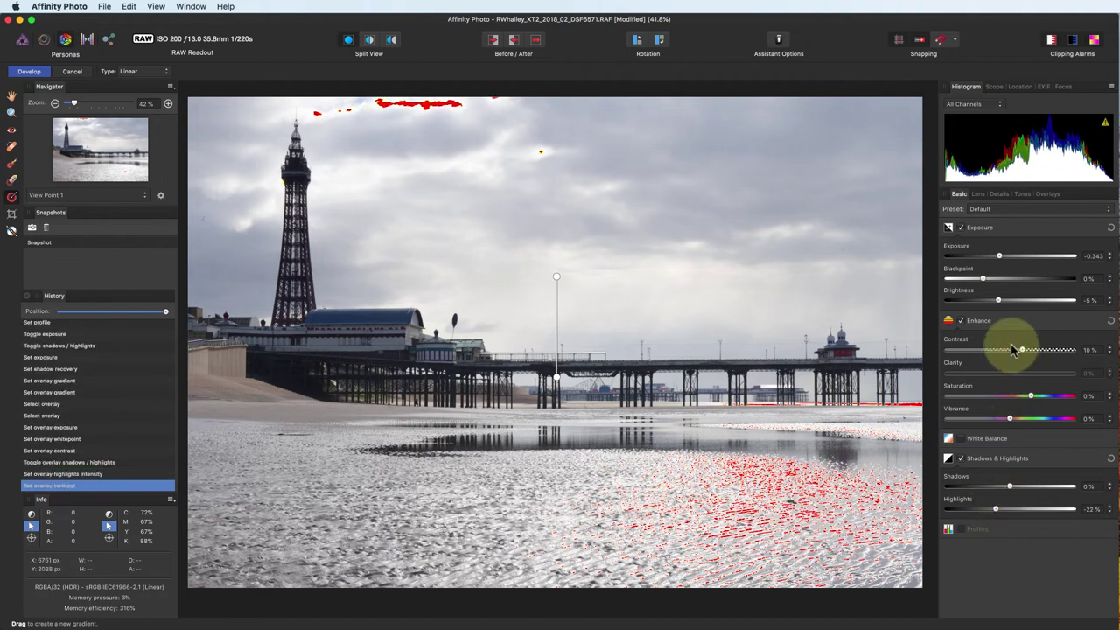
left_click_drag(997, 257, 1004, 264)
left_click_drag(1002, 280, 1002, 283)
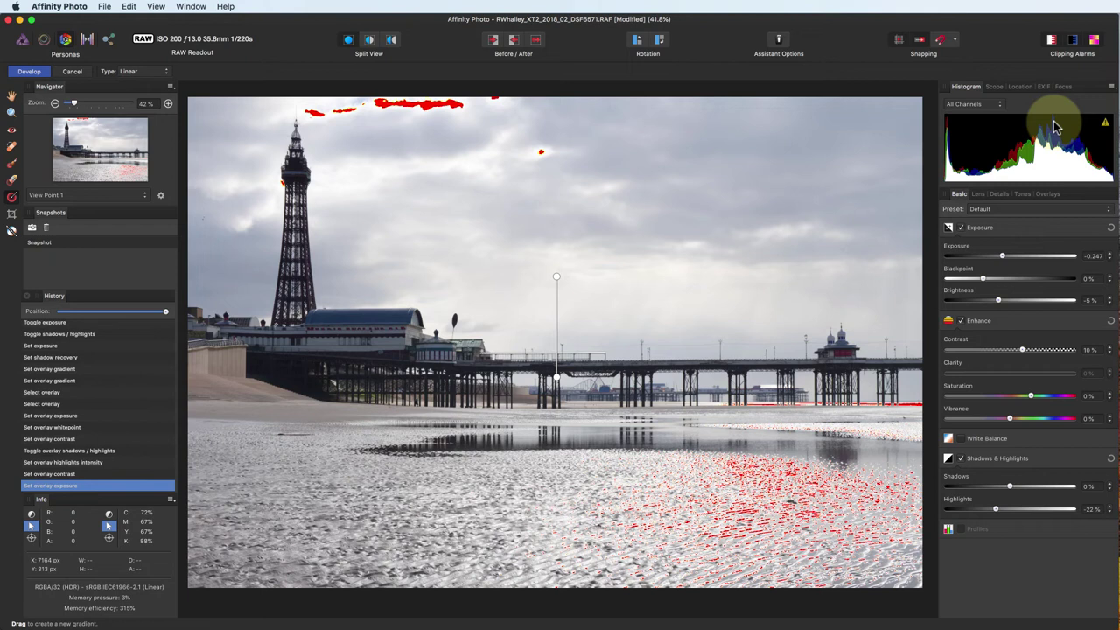
left_click(1045, 193)
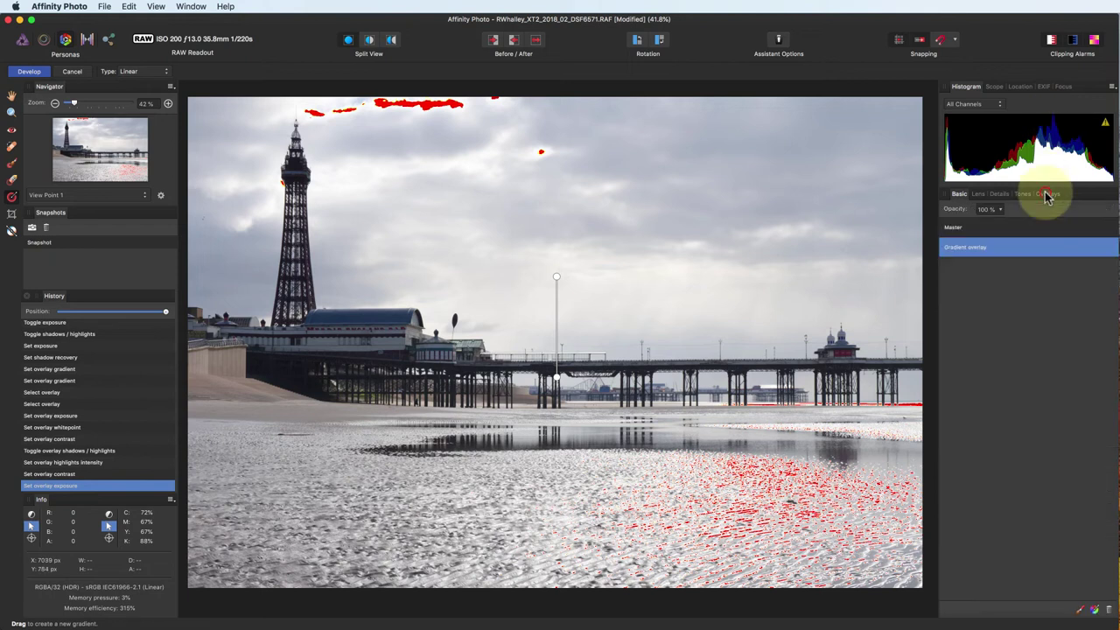
Switch back to the Master adjustments and lower global exposure from 0.866 to 0.807
left_click(987, 229)
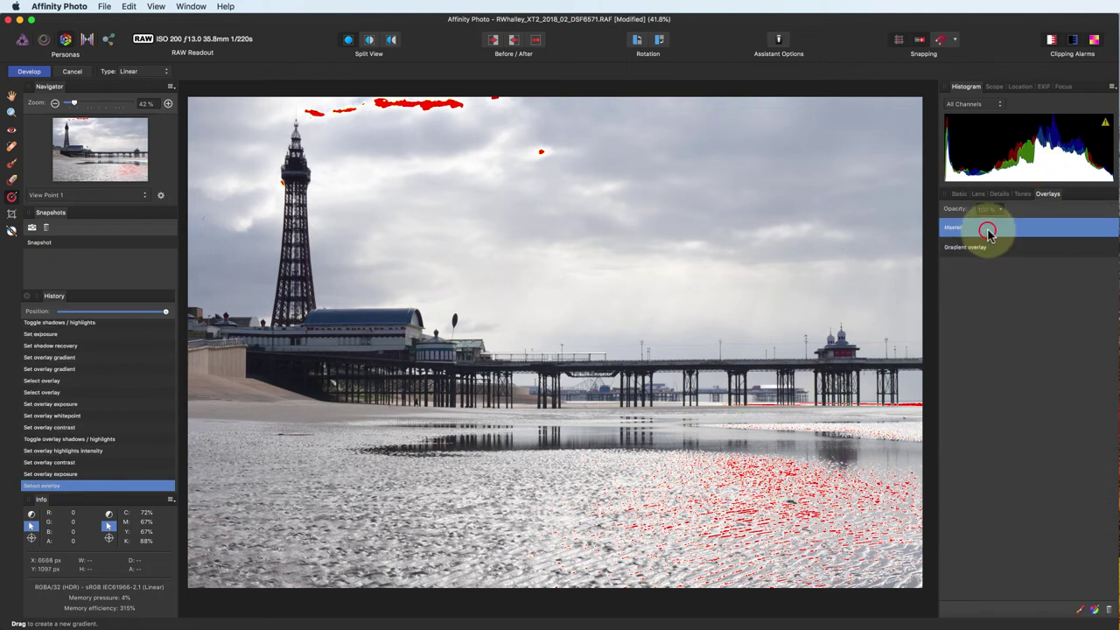
left_click(960, 194)
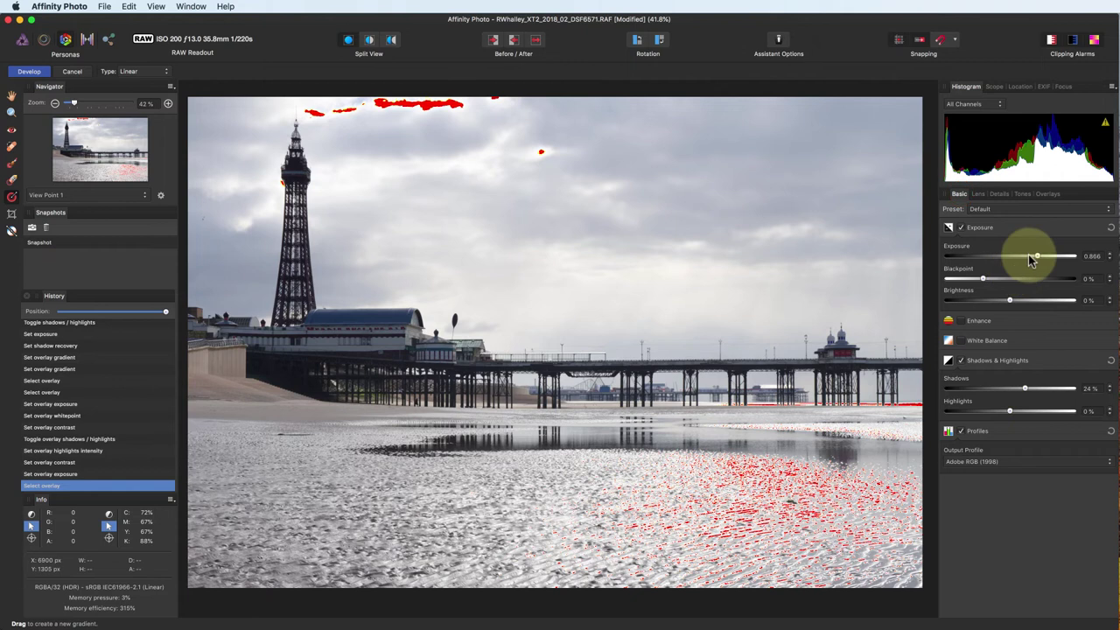
left_click_drag(1038, 255, 1034, 258)
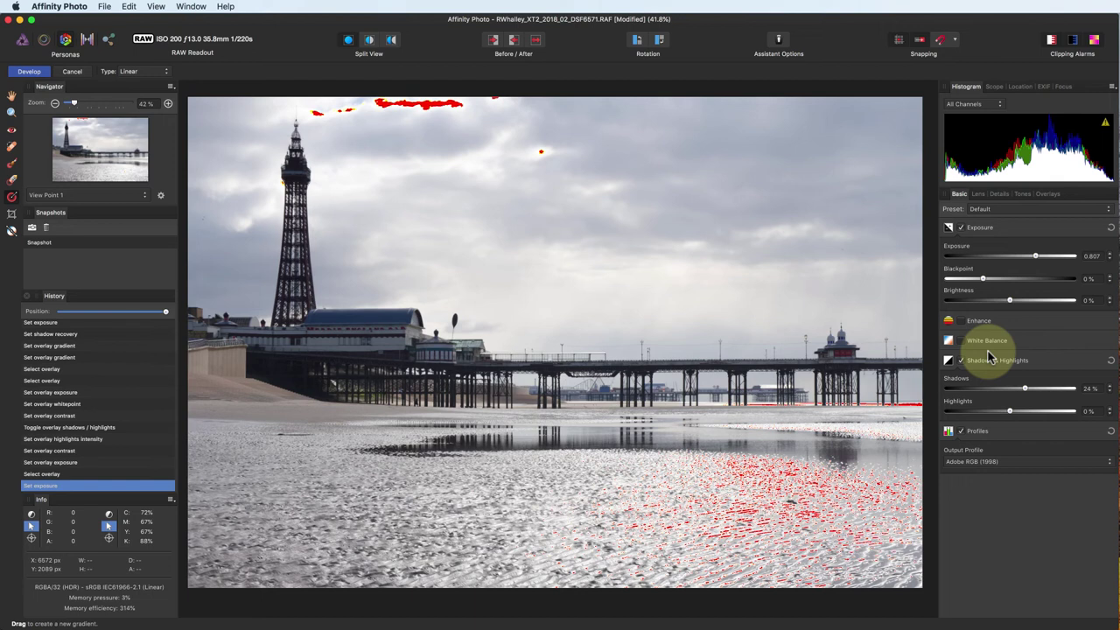
left_click(1003, 321)
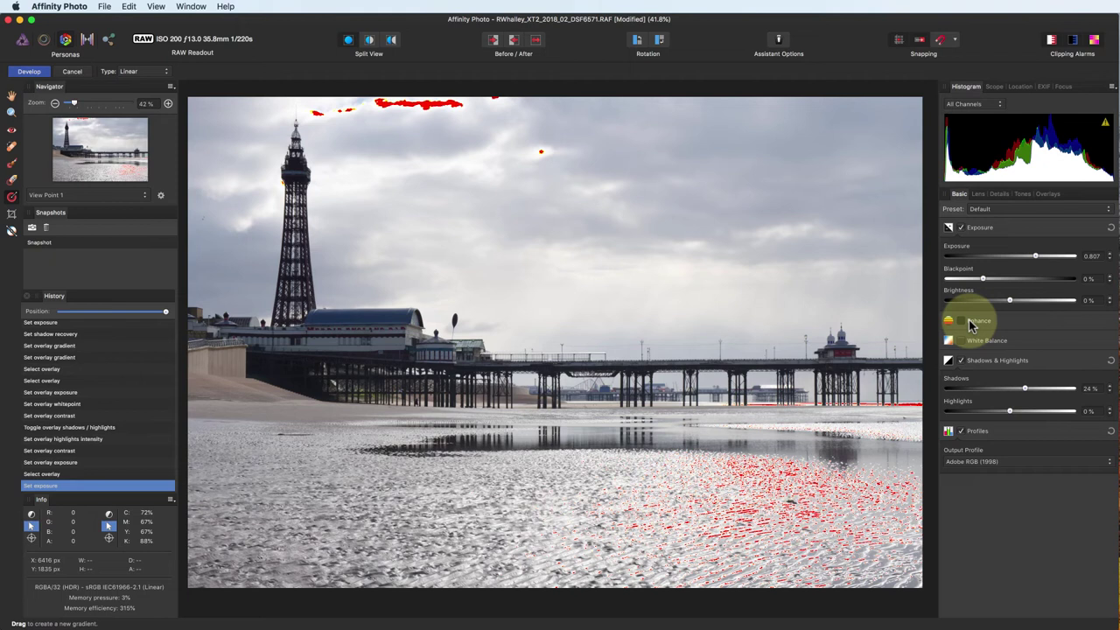
Enable Enhance with contrast -8% and clarity 15%, then sample white balance from the pier (5187 K, tint 1%)
left_click(969, 321)
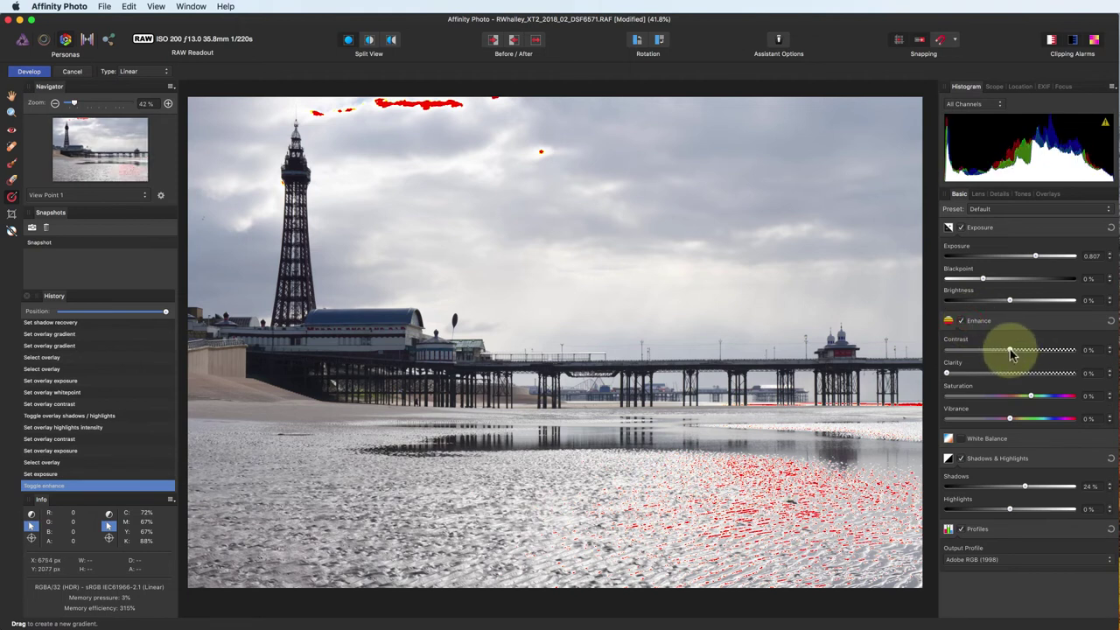
left_click_drag(1010, 351, 1001, 349)
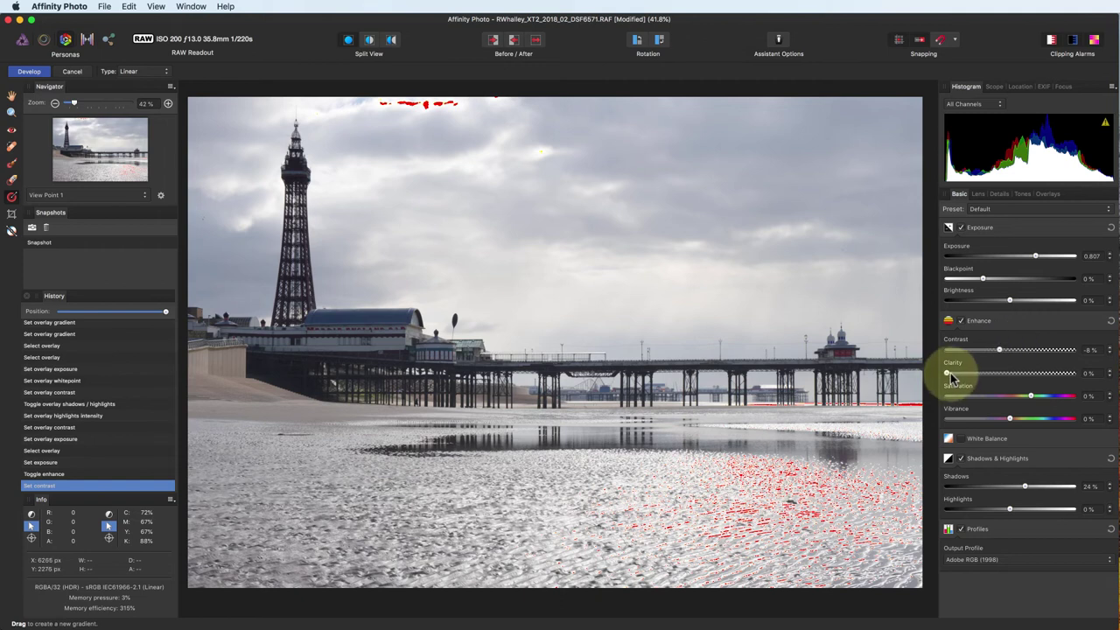
left_click_drag(950, 371, 969, 378)
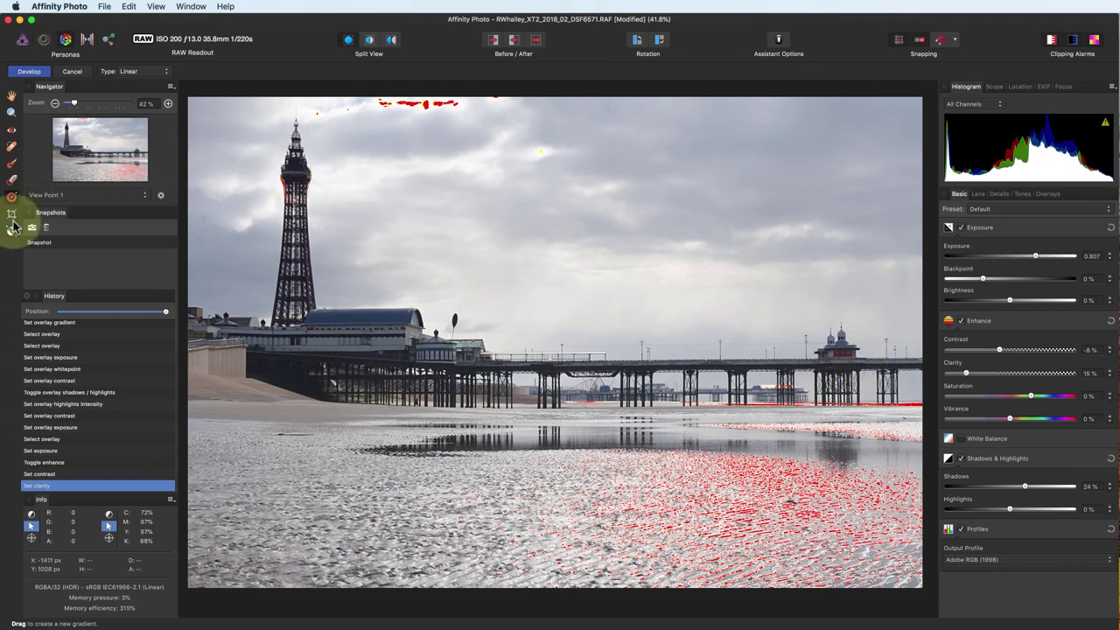
left_click(11, 230)
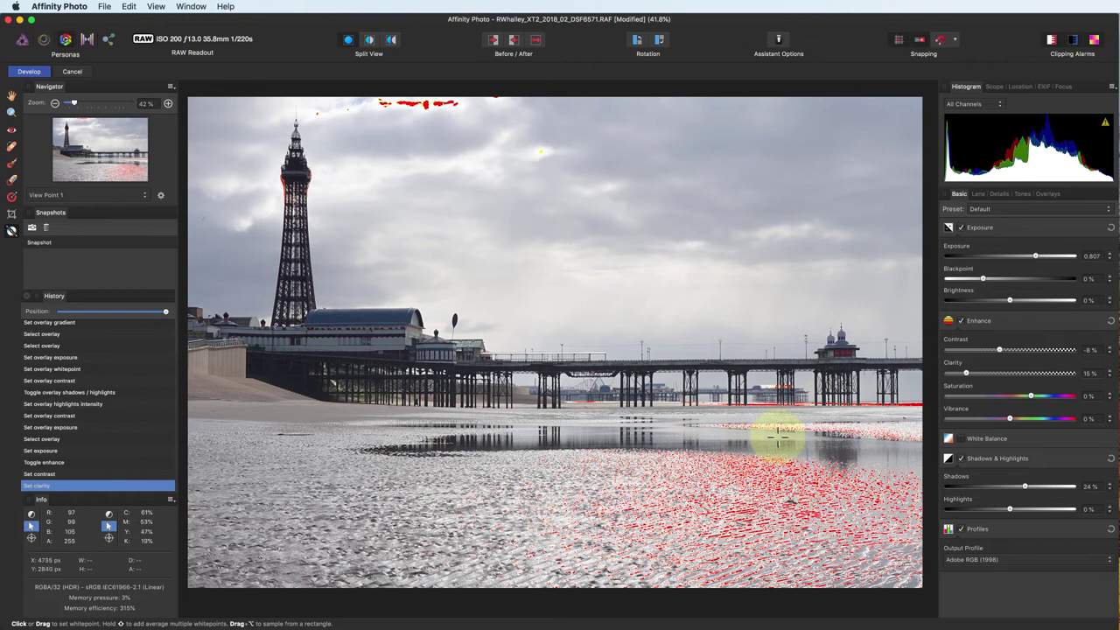
left_click(866, 404)
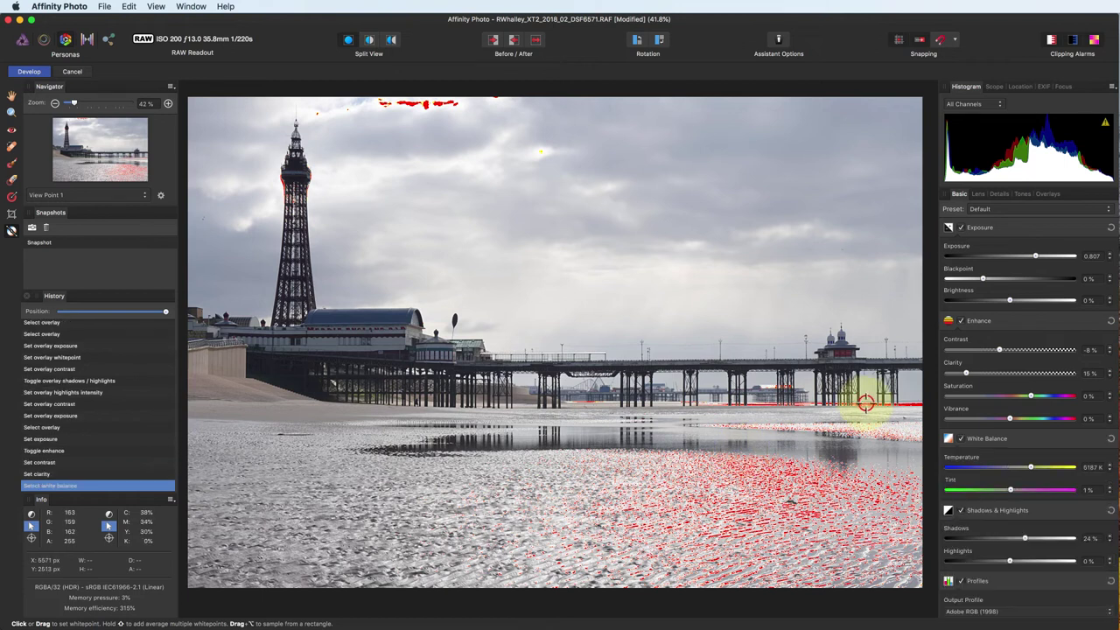
Enable a post-crop vignette with intensity -9%, scale 79% and hardness 64%
left_click(978, 193)
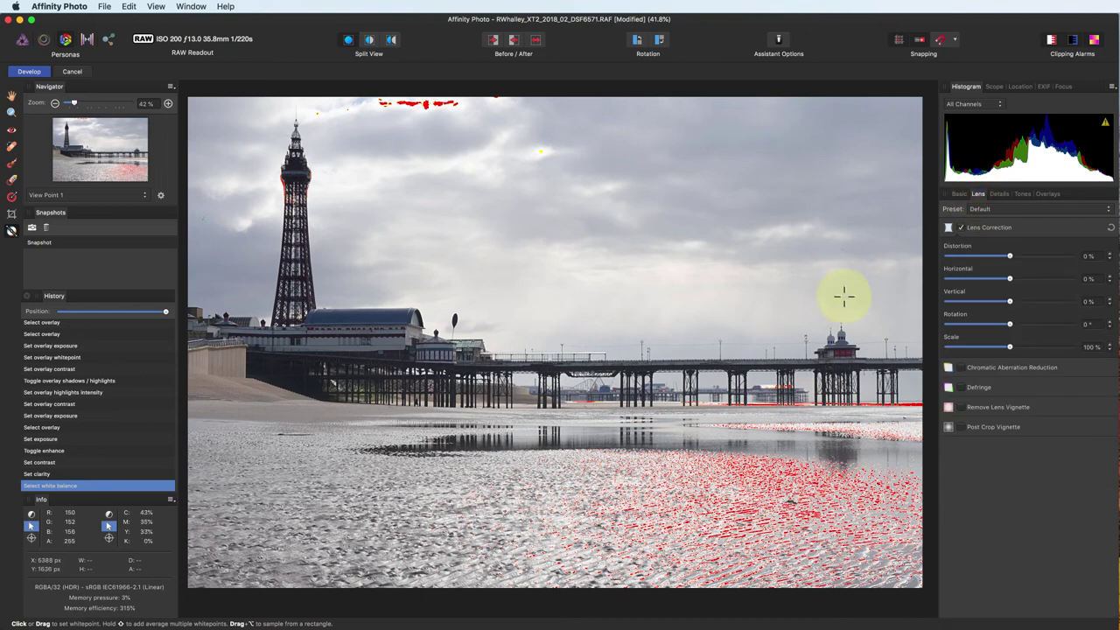
left_click(978, 426)
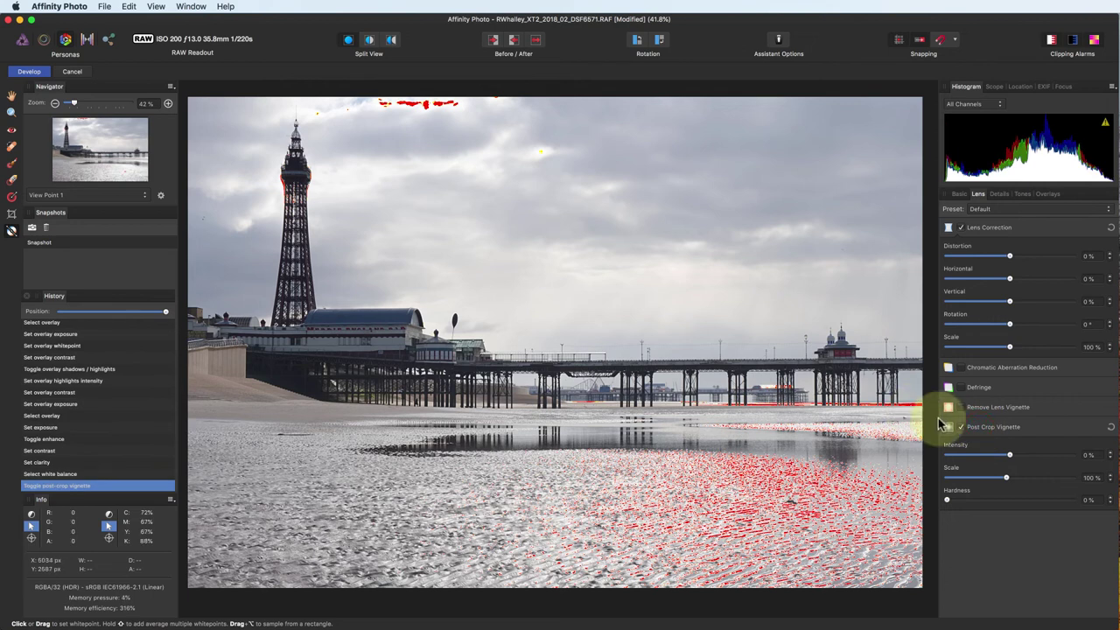
left_click_drag(947, 500, 1073, 499)
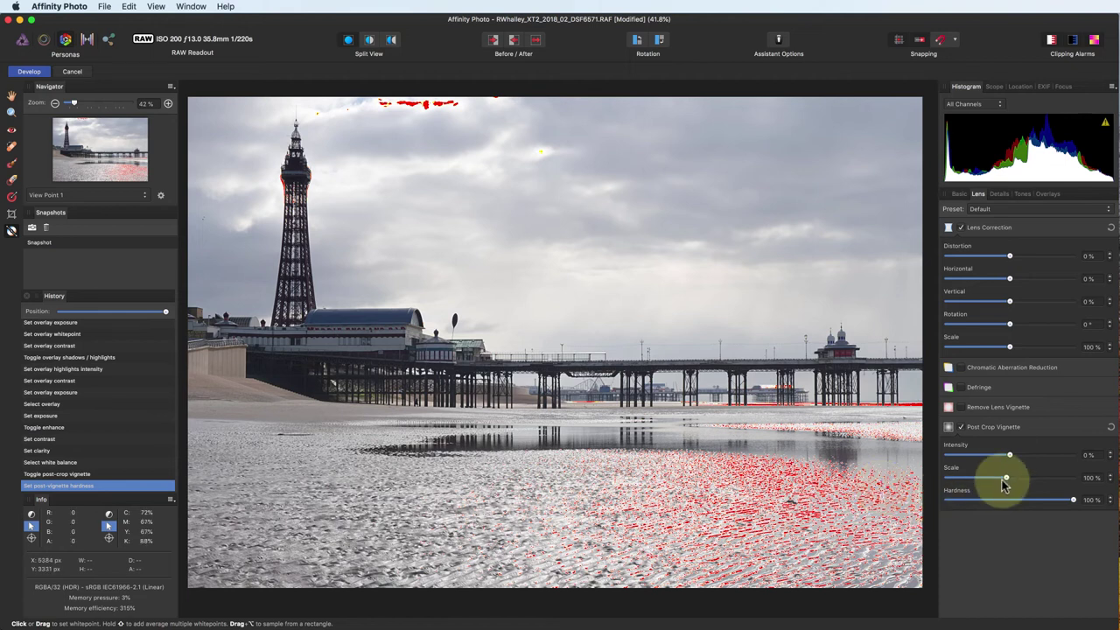
left_click_drag(1008, 455, 993, 480)
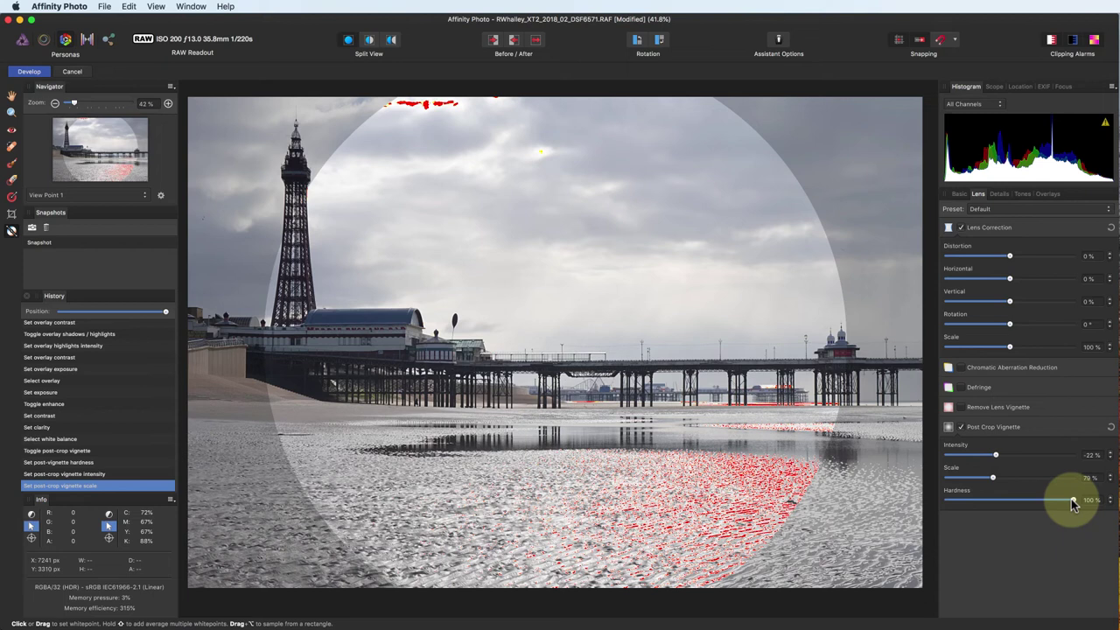
left_click_drag(1073, 499, 1039, 503)
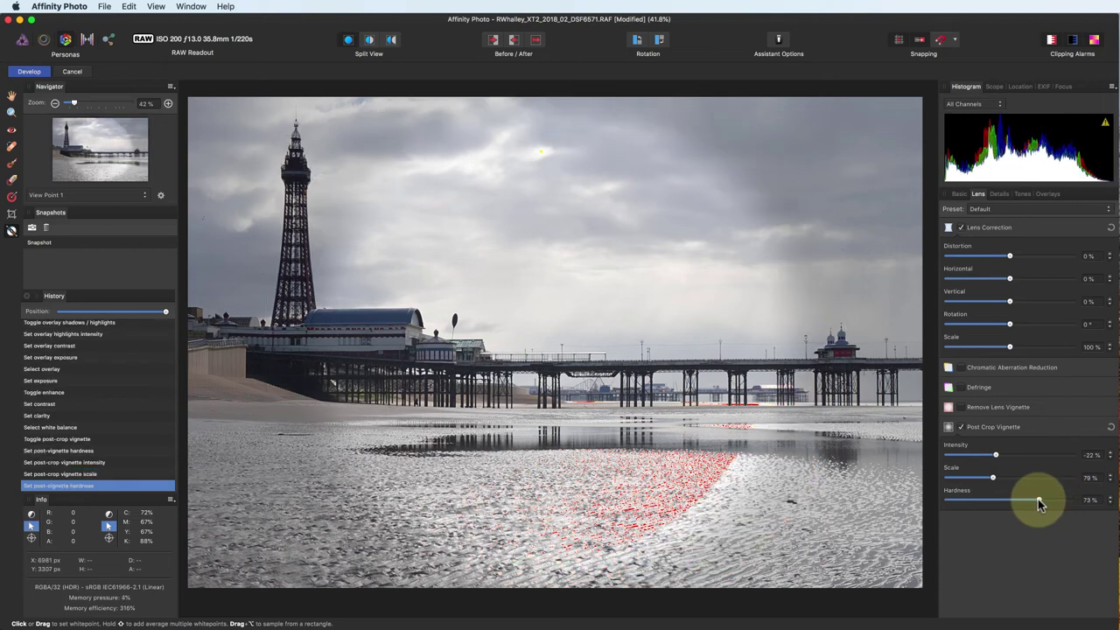
left_click_drag(1039, 503, 1027, 503)
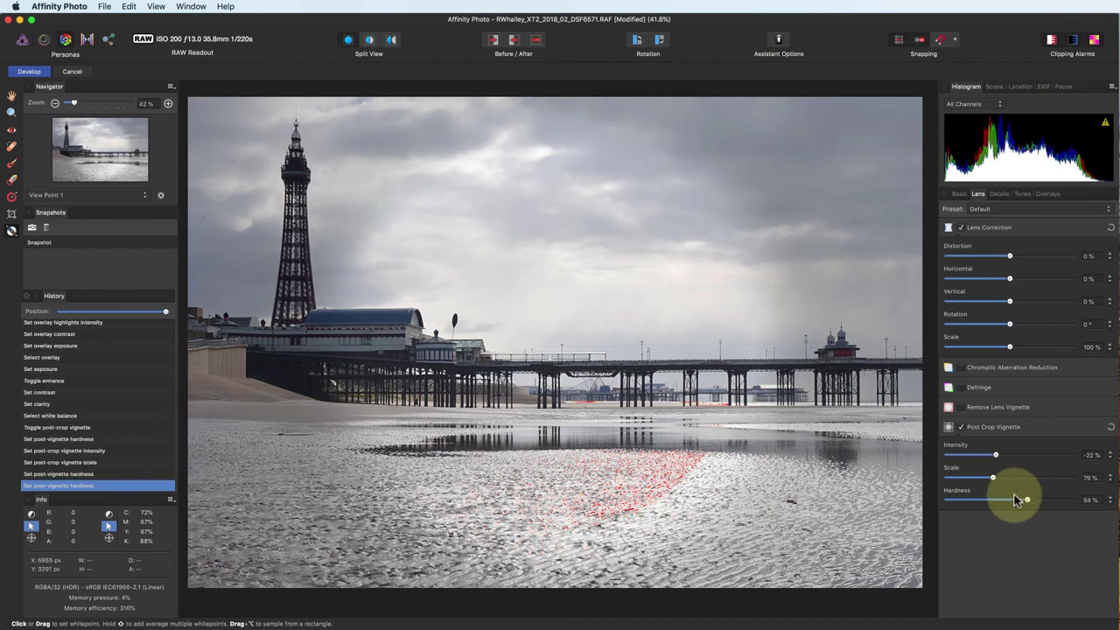
left_click_drag(1000, 459, 1006, 461)
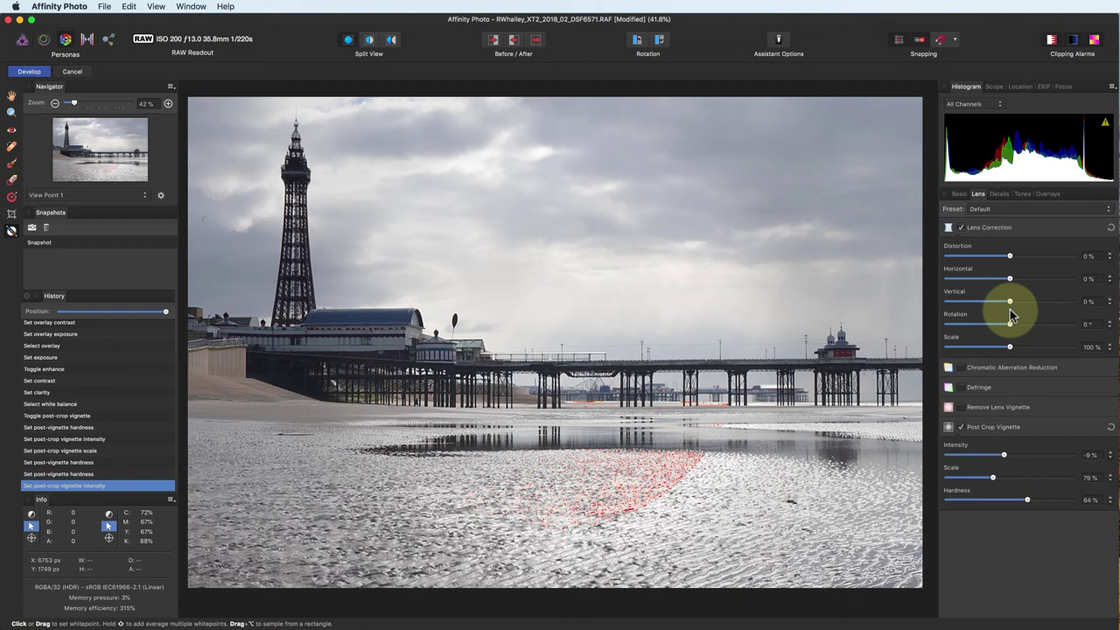
Turn off noise reduction, enable Detail Refinement, and zoom the photo to 100%
left_click(995, 194)
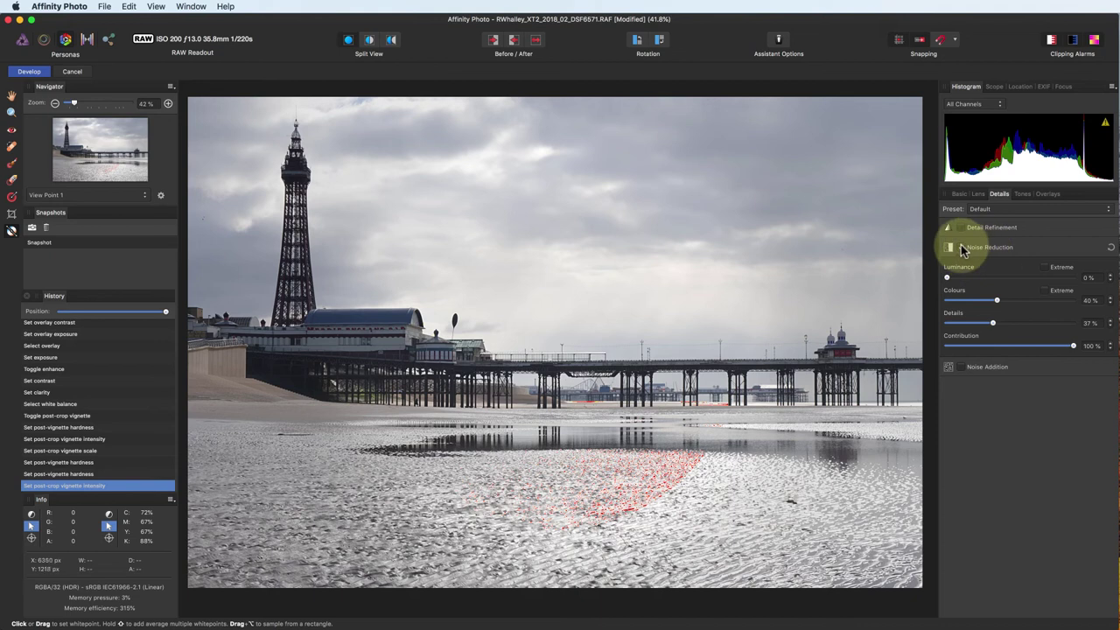
left_click(959, 247)
left_click(985, 229)
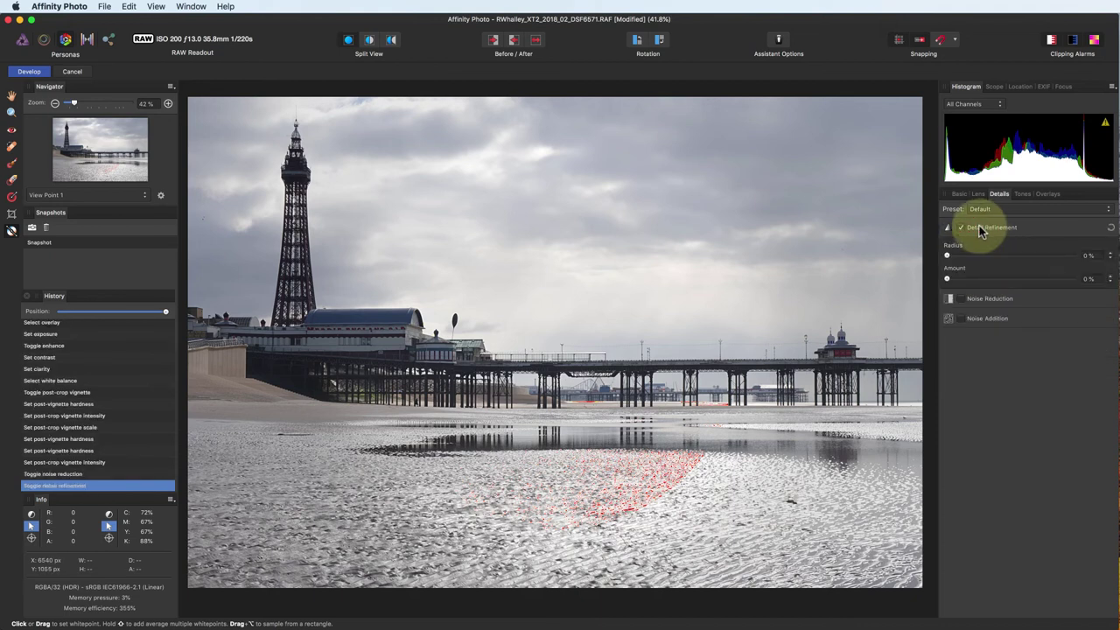
left_click(168, 104)
left_click(168, 103)
left_click(168, 103)
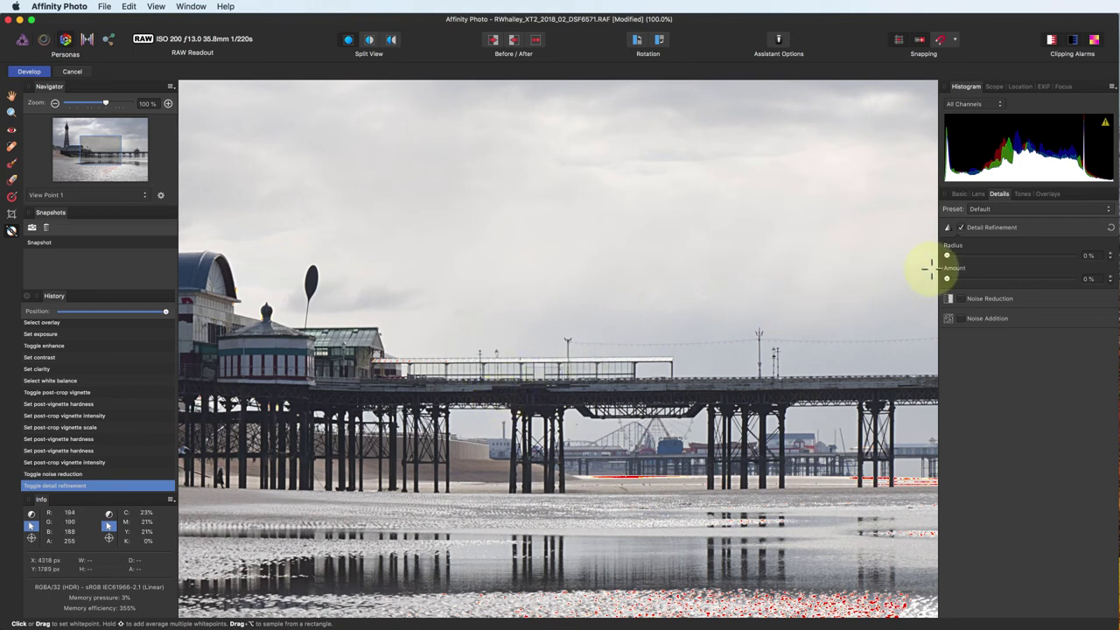
Set sharpening radius to 23% and amount to 48%, then return to View Point 1
left_click_drag(947, 256, 1010, 278)
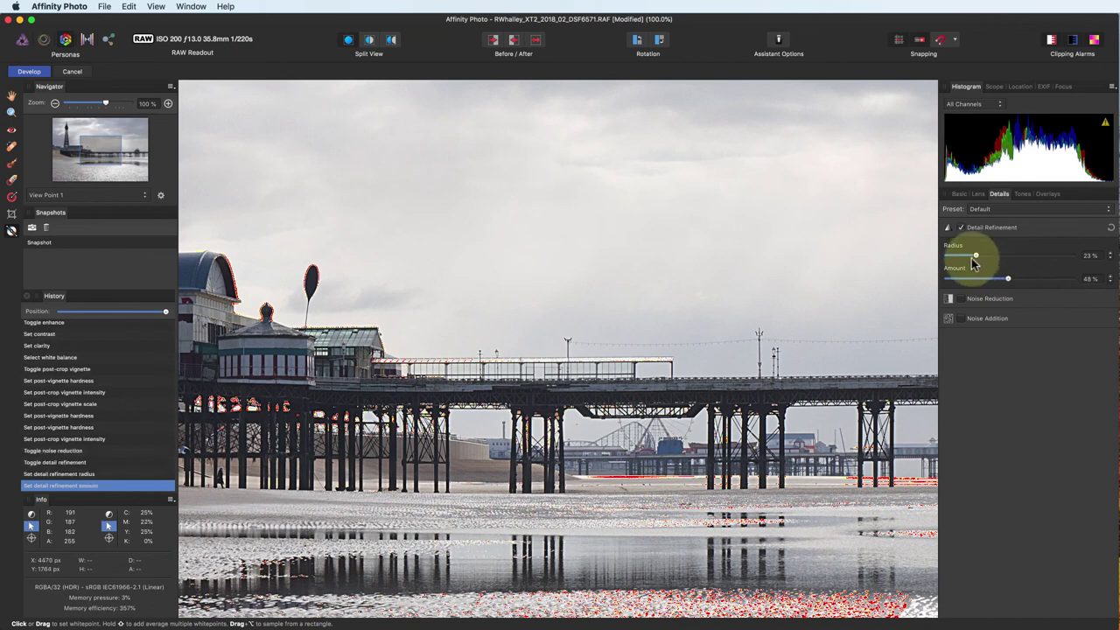
left_click(975, 255)
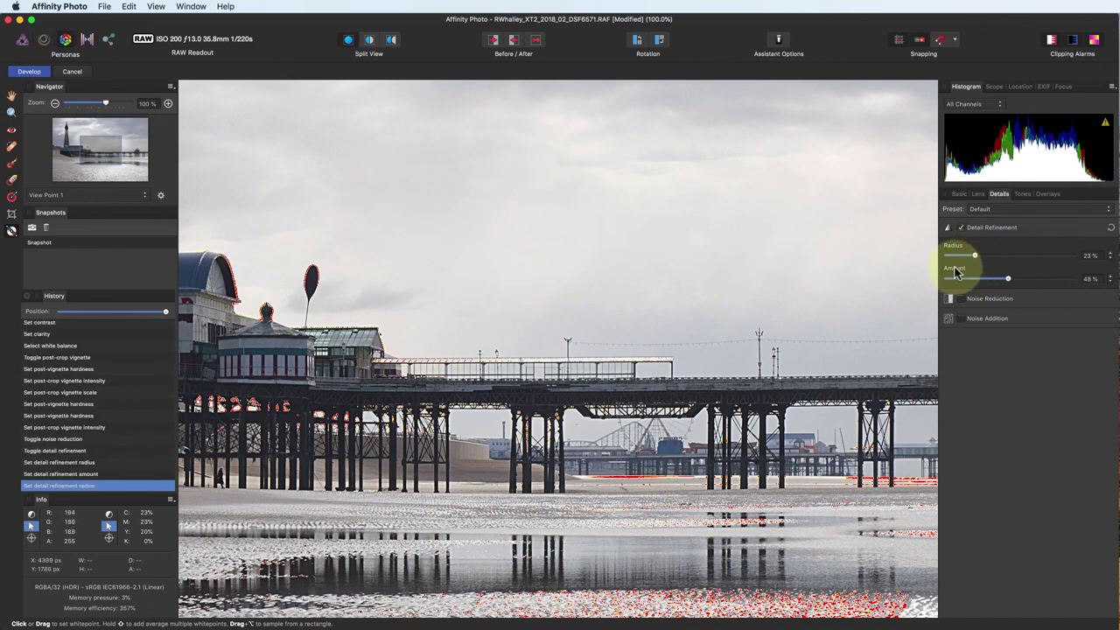
left_click(41, 195)
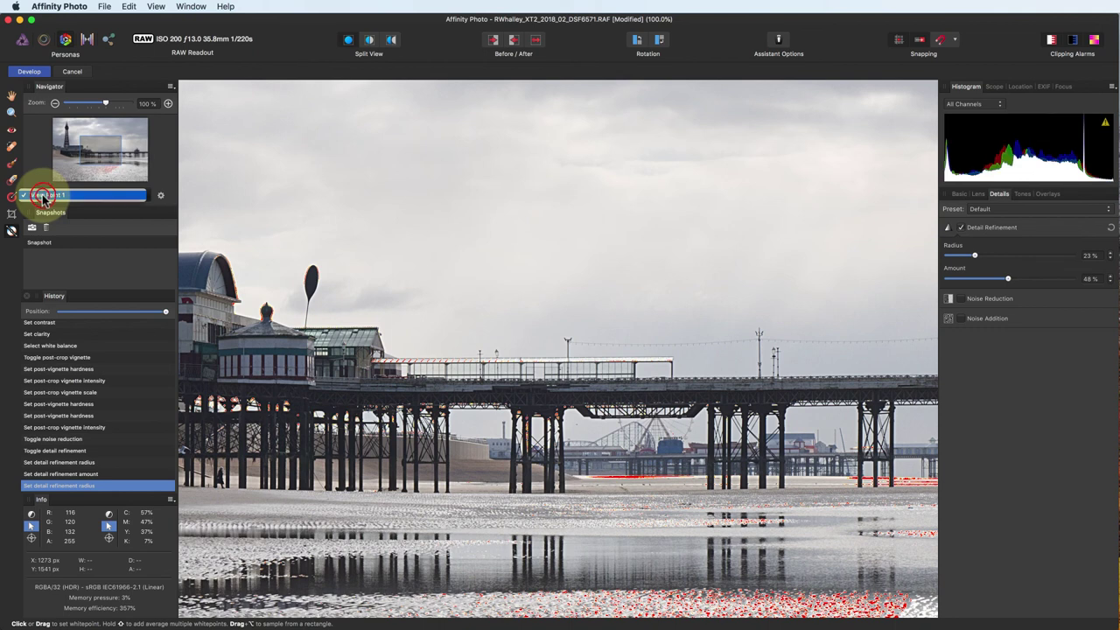
left_click(42, 195)
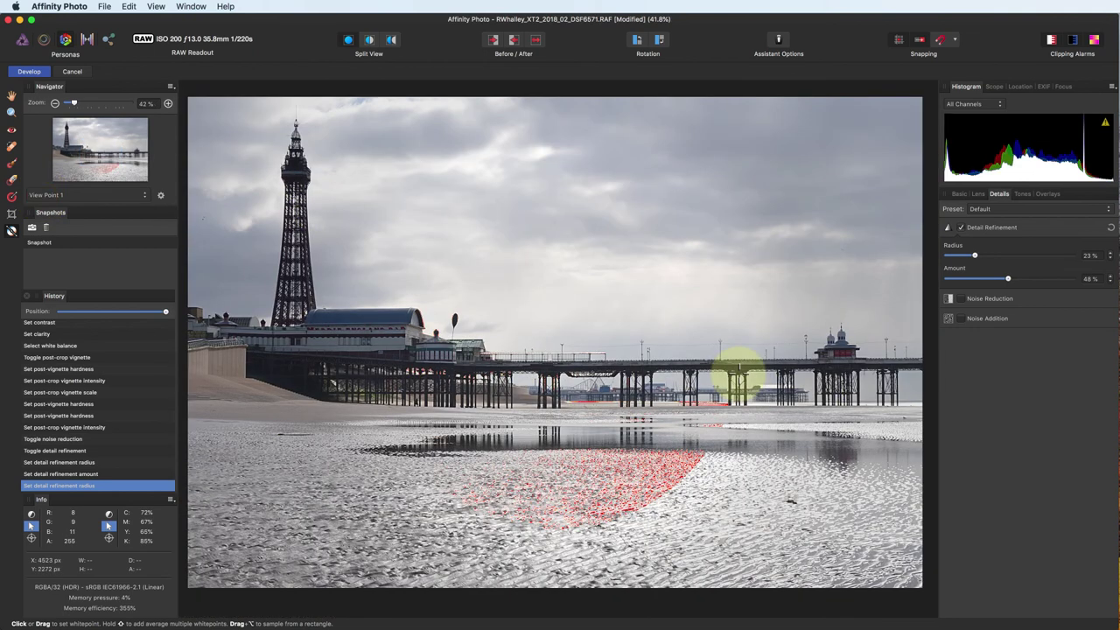
Enable Curves in the Tones panel, adding a lower point and a slightly raised upper-midtone point
left_click(1023, 194)
left_click(962, 228)
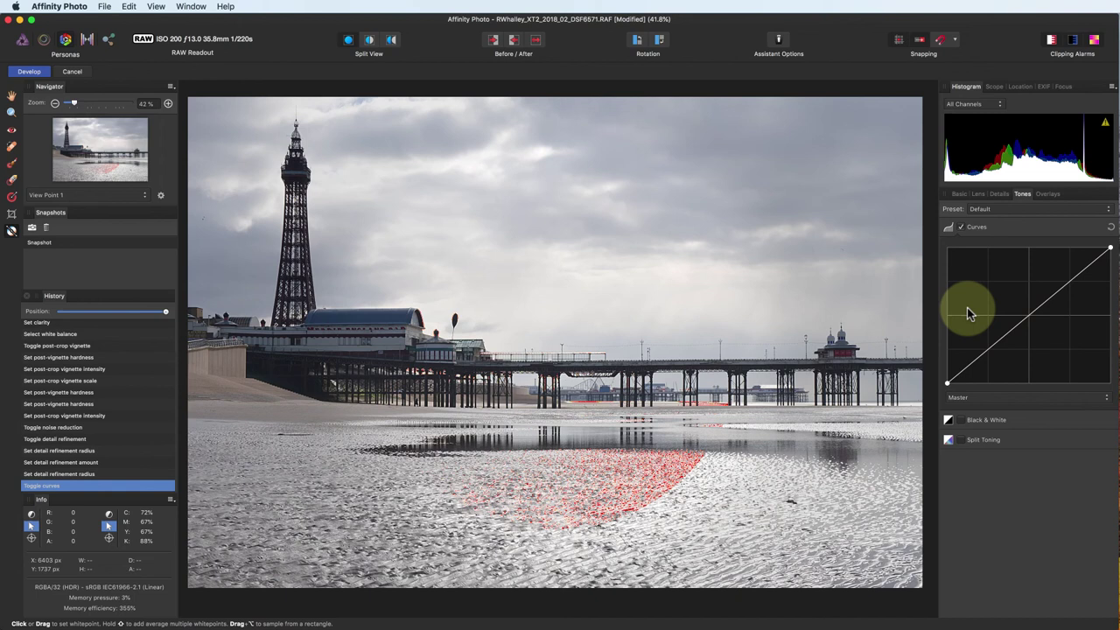
left_click(997, 340)
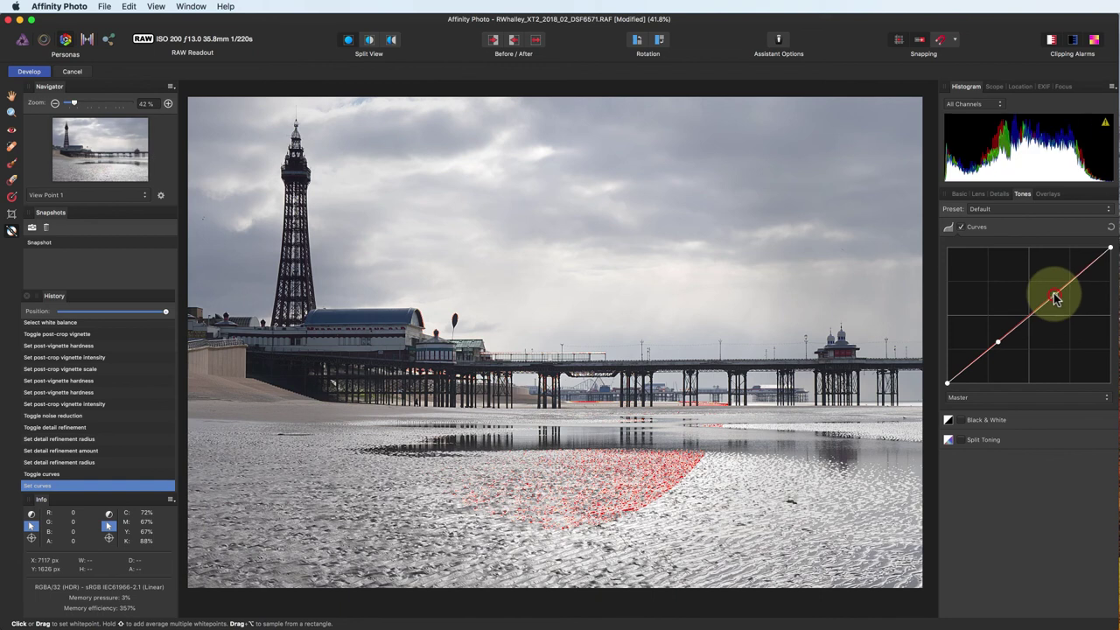
left_click_drag(1055, 295, 1049, 292)
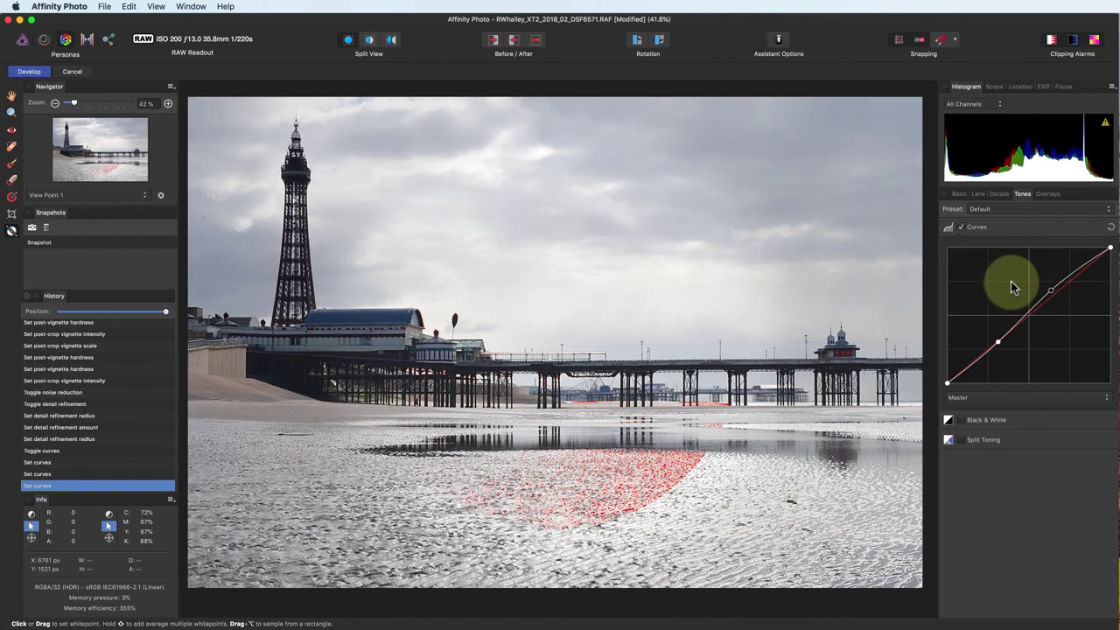
left_click(537, 41)
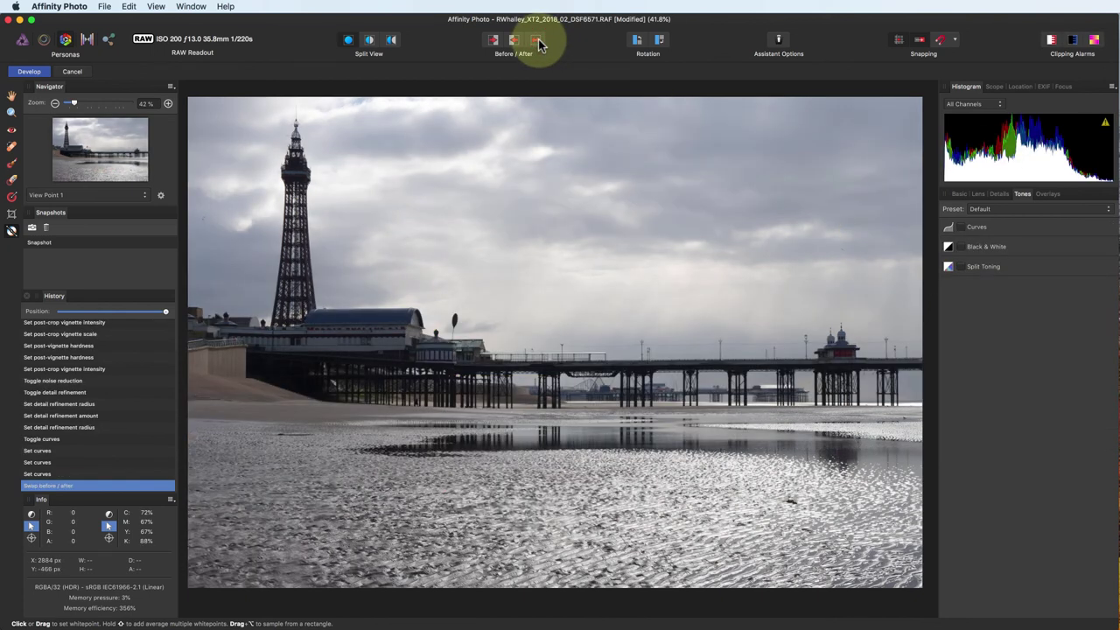
left_click(538, 39)
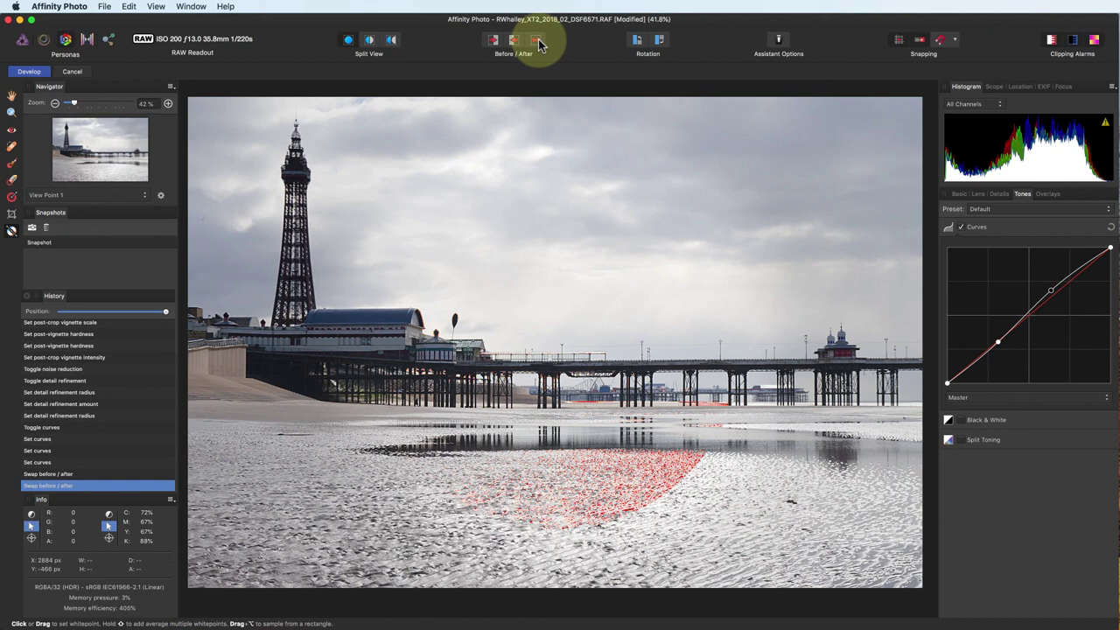
left_click(538, 41)
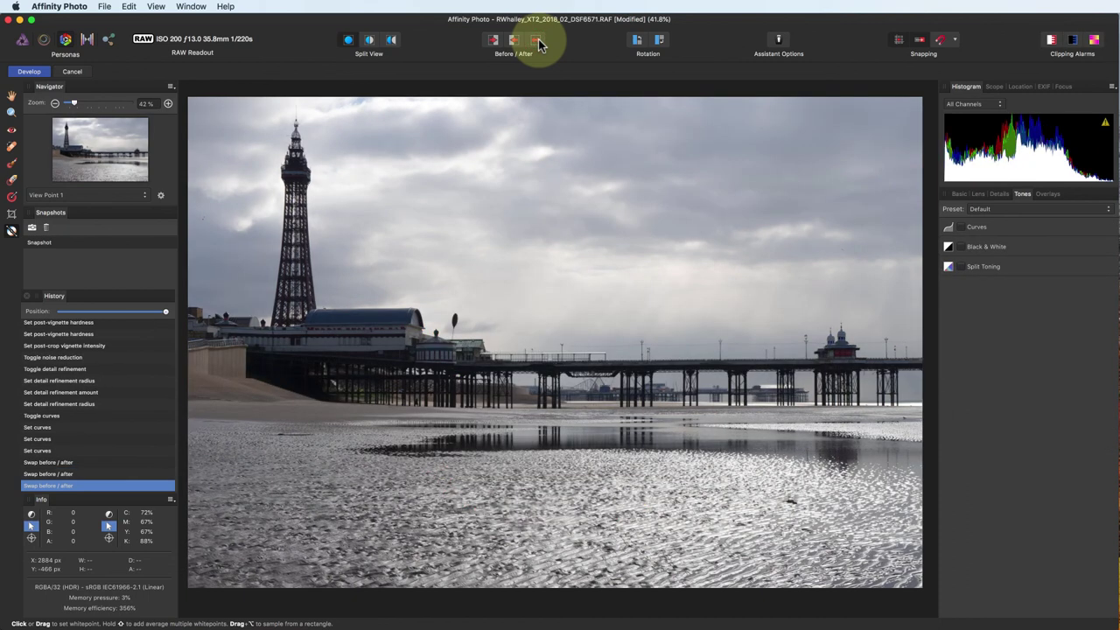
left_click(538, 42)
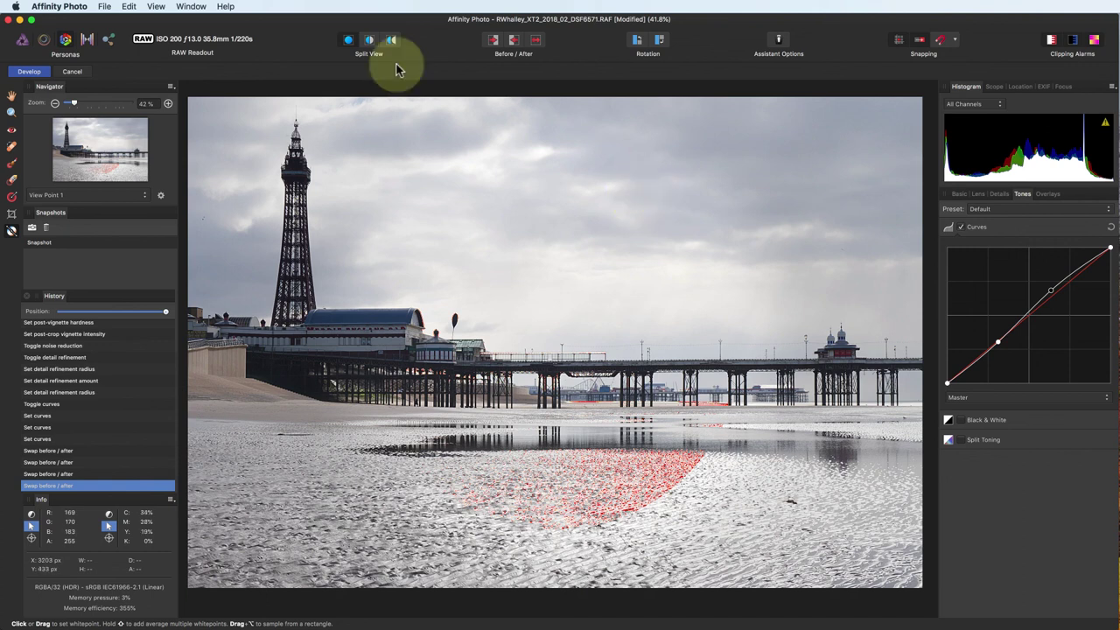
Develop the RAW edits so the pier photo becomes a single Background pixel layer
left_click(33, 70)
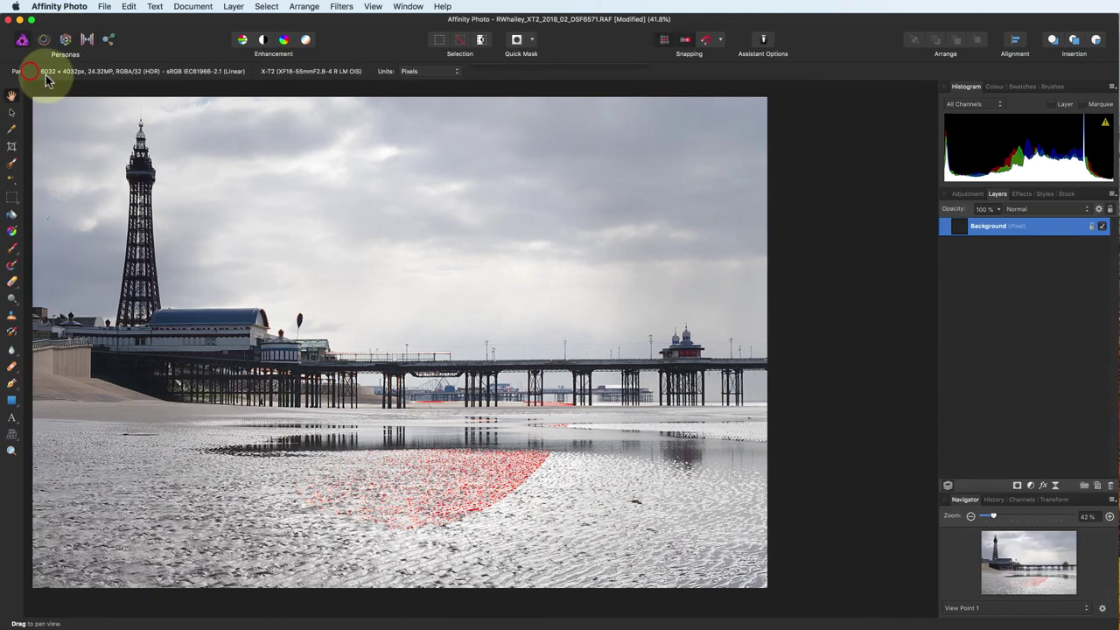